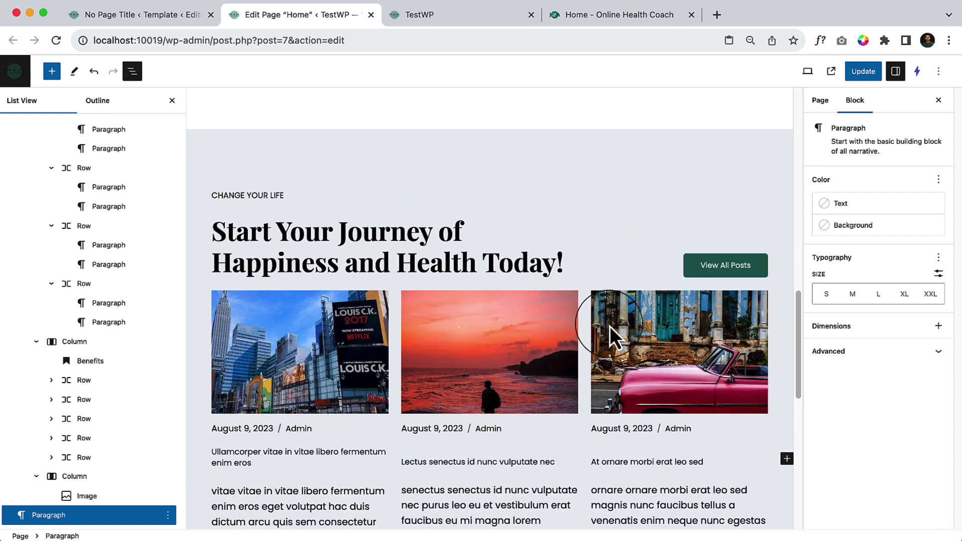
# Check the demo's The Trainers section, return to the Home page editor and duplicate the cover section containing the Features and Benefits lists
pyautogui.click(445, 20)
pyautogui.click(596, 19)
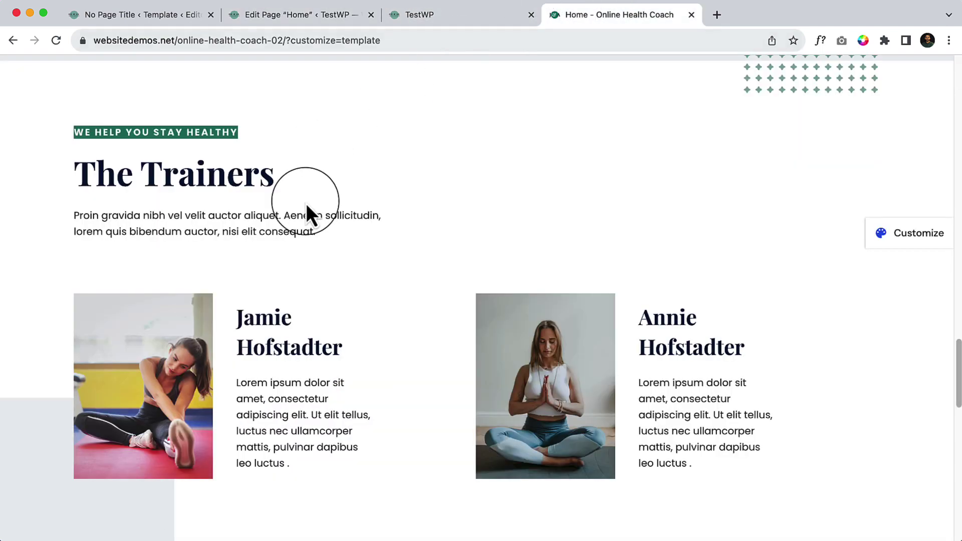
pyautogui.click(302, 22)
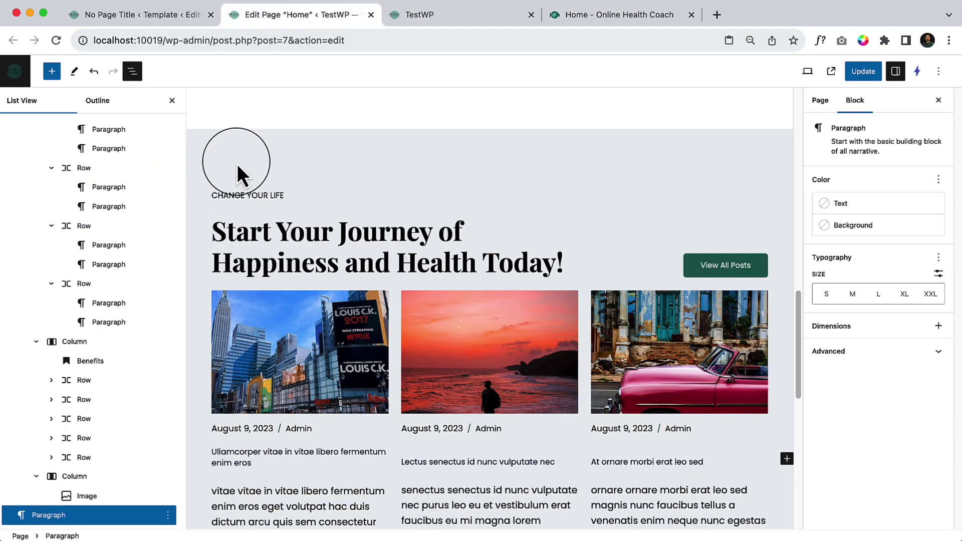
pyautogui.click(220, 136)
pyautogui.click(404, 115)
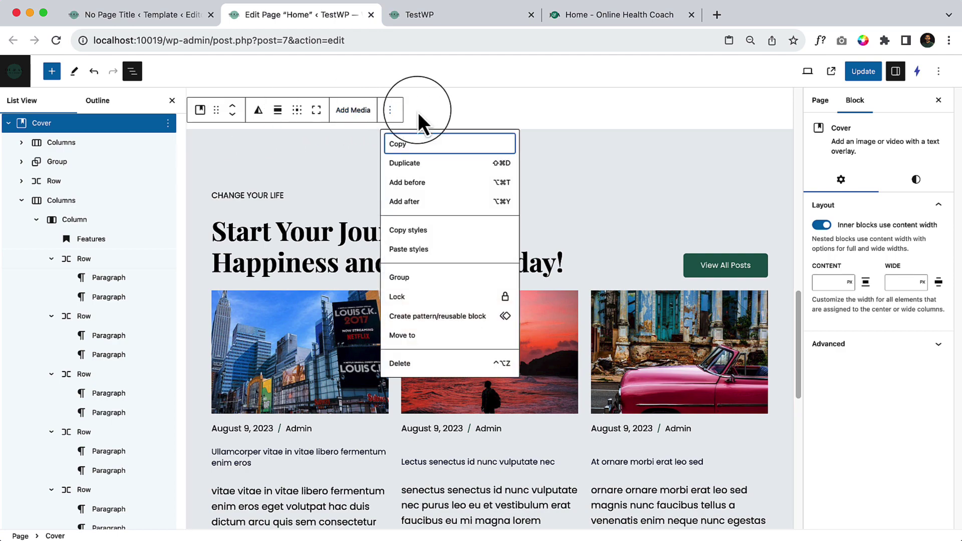
pyautogui.click(413, 164)
pyautogui.scroll(-8, 374, 415)
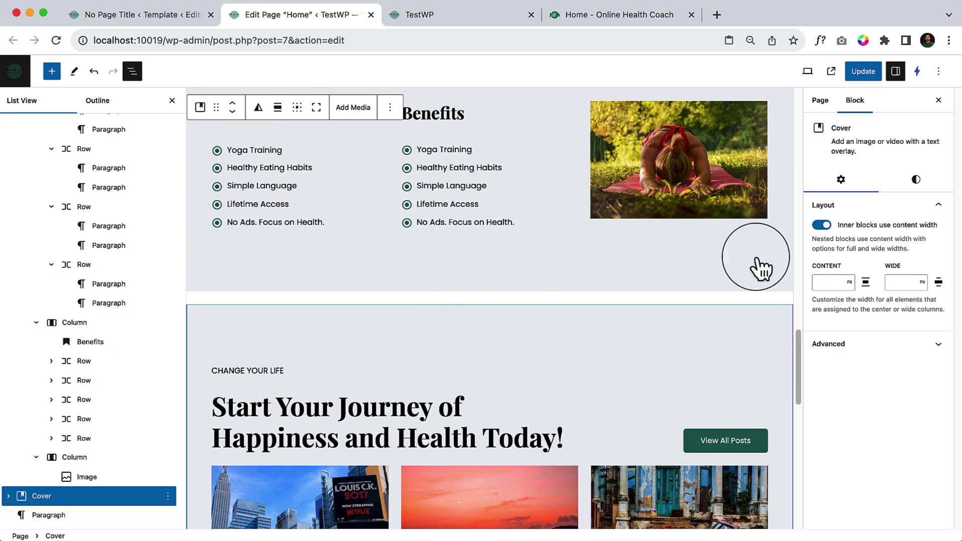
# Clear the duplicated cover's custom overlay color by resetting all of its color settings
pyautogui.click(916, 179)
pyautogui.click(845, 251)
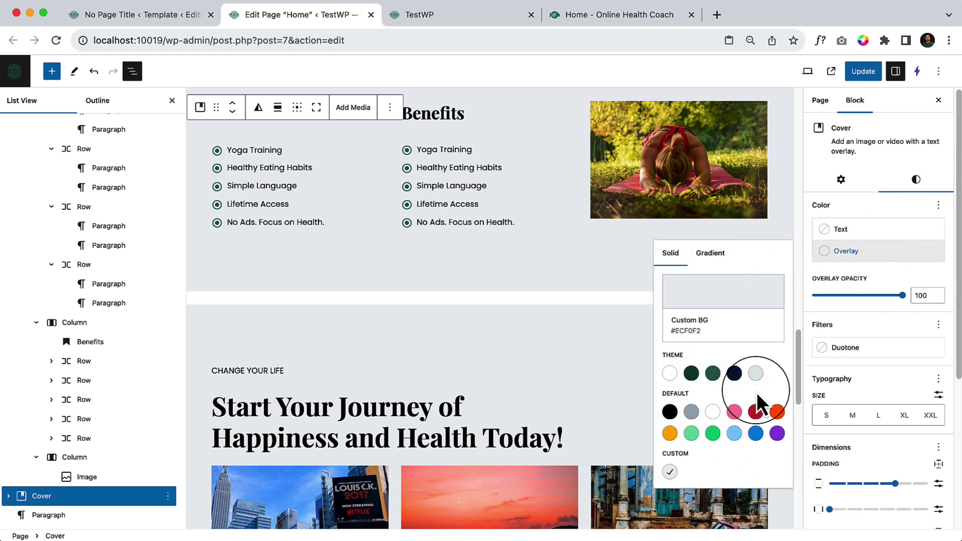
pyautogui.click(721, 325)
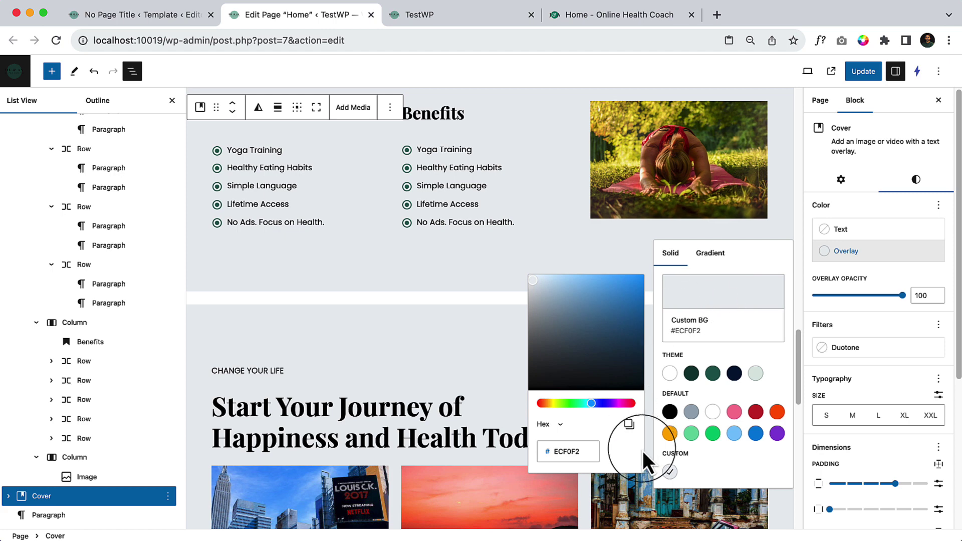
pyautogui.moveTo(532, 279); pyautogui.dragTo(443, 231)
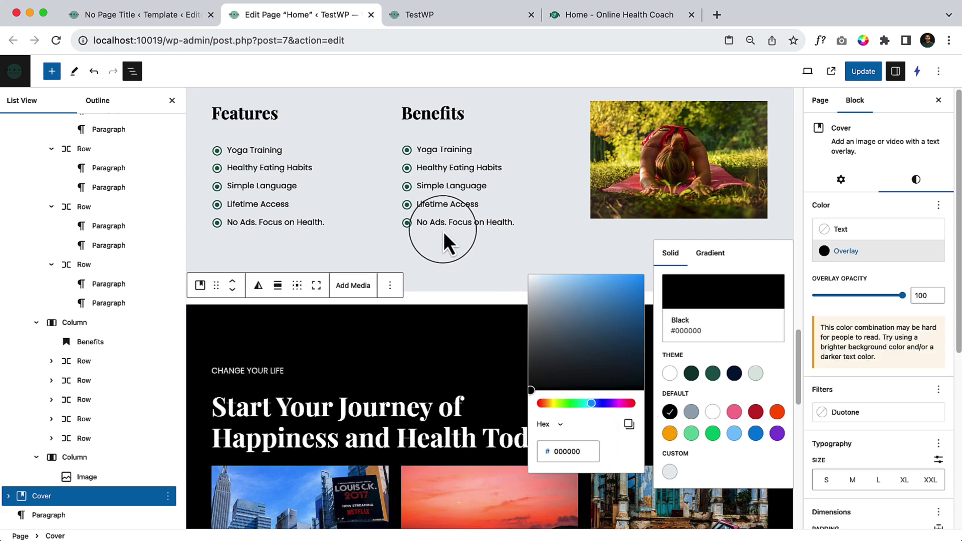
pyautogui.click(444, 232)
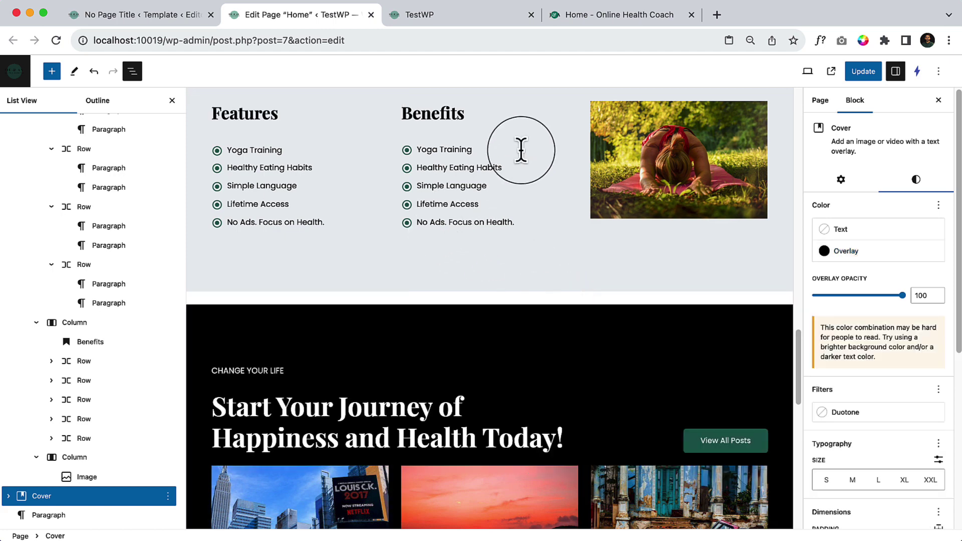
pyautogui.click(939, 205)
pyautogui.click(845, 316)
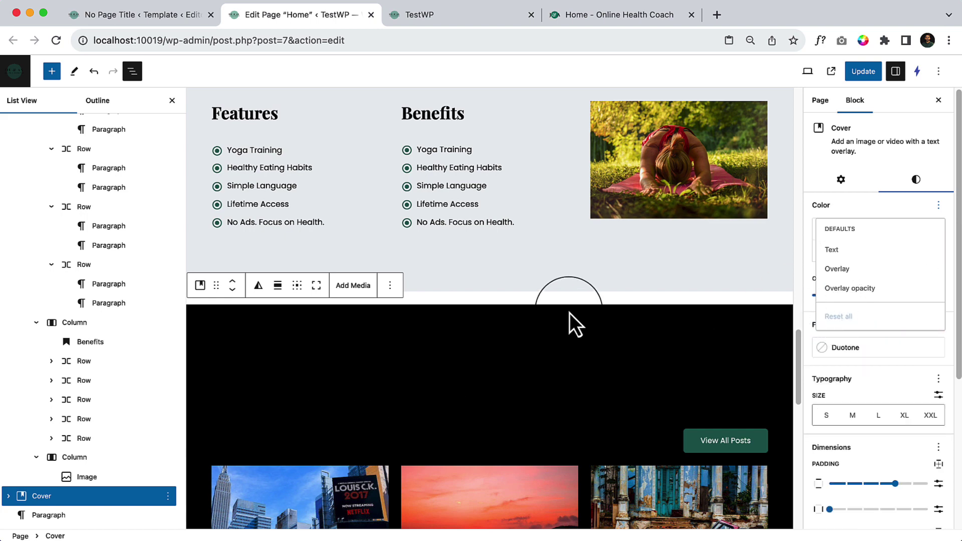
# Set the duplicated cover's overlay opacity to 0
pyautogui.click(696, 296)
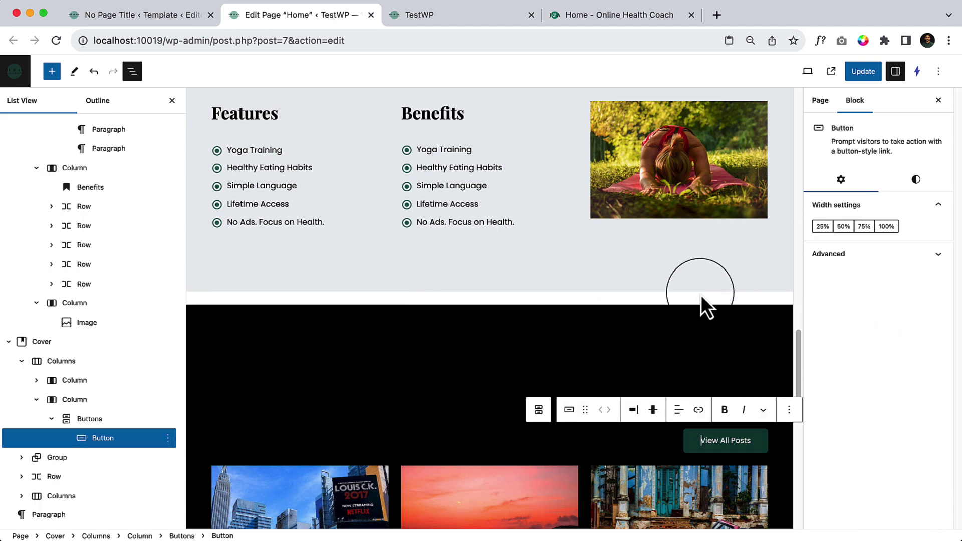
pyautogui.click(189, 325)
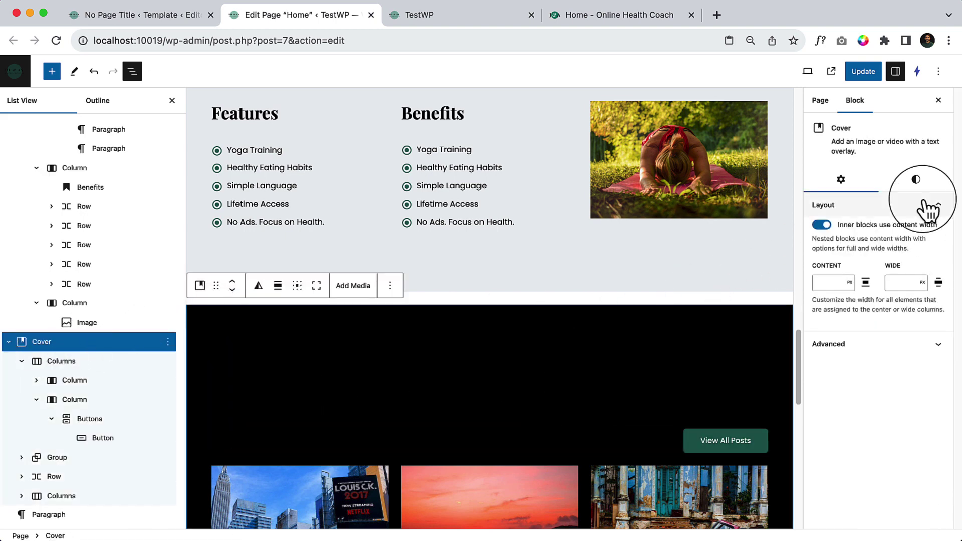
pyautogui.click(916, 180)
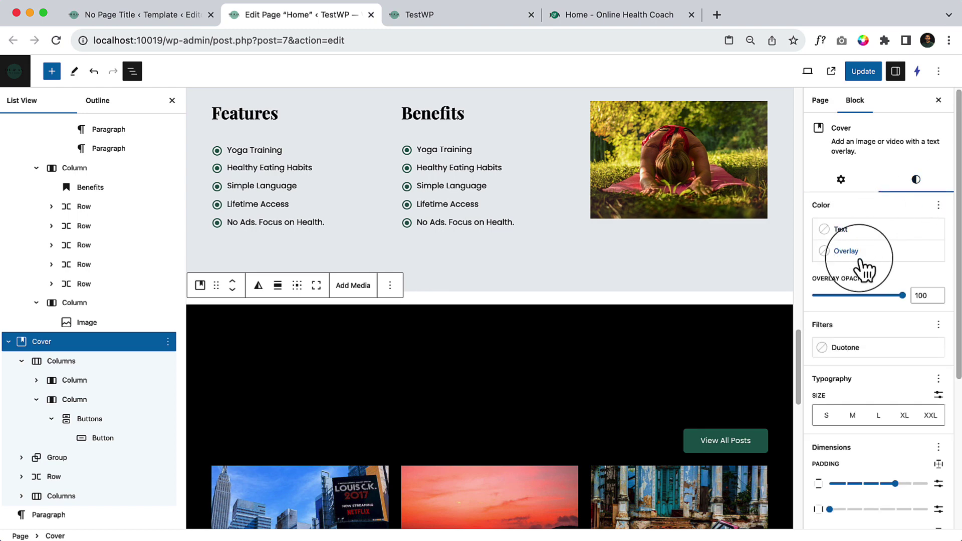
pyautogui.moveTo(902, 295); pyautogui.dragTo(724, 313)
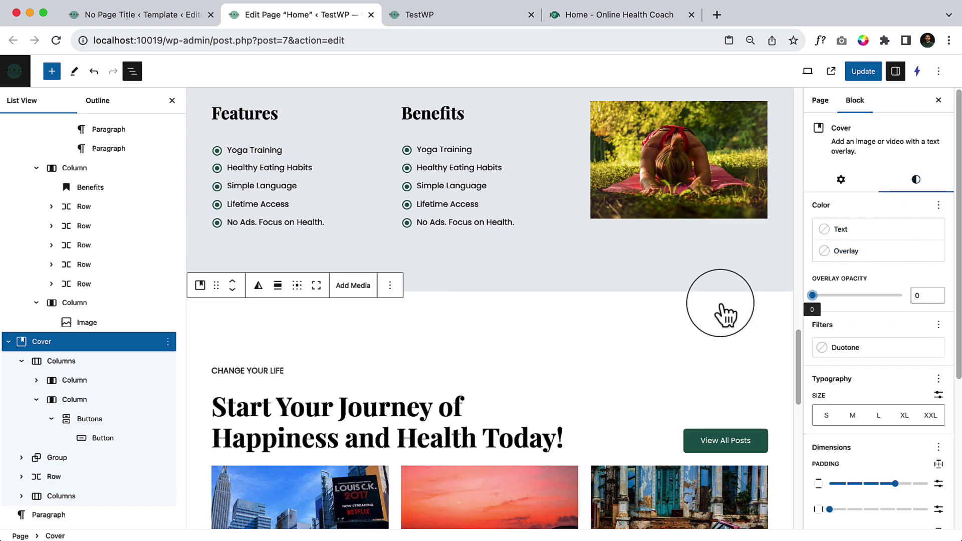
# Replace the "CHANGE YOUR LIFE" text above the duplicated section's heading with "WE HELP YOU STAY HEALTHY"
pyautogui.scroll(-5, 399, 364)
pyautogui.click(578, 282)
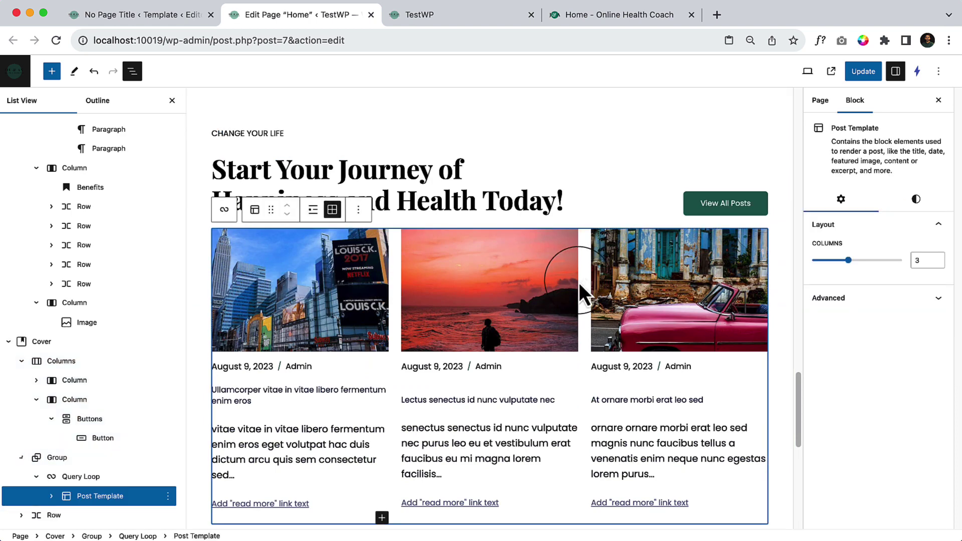
pyautogui.moveTo(285, 134); pyautogui.dragTo(271, 134)
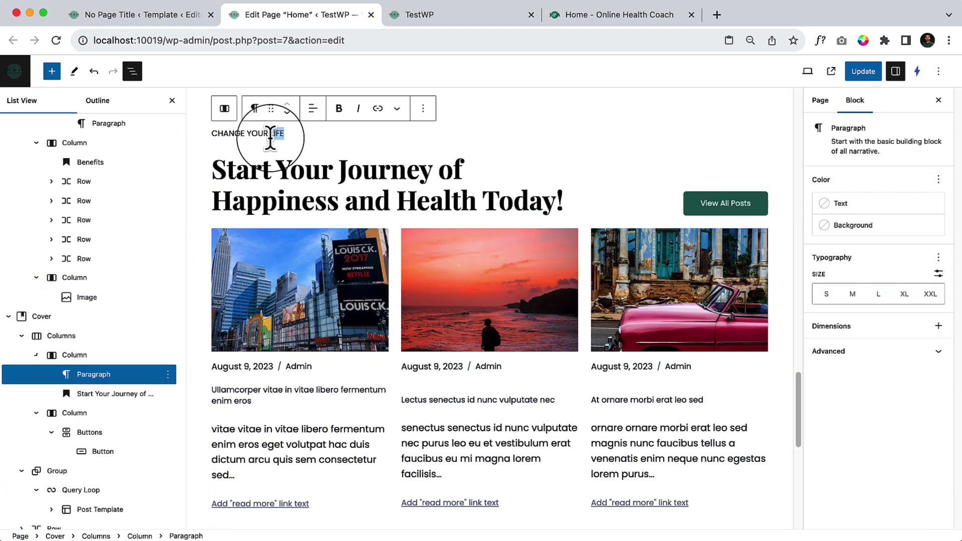
pyautogui.write('WE HELP YOU STAY HEALTHY')
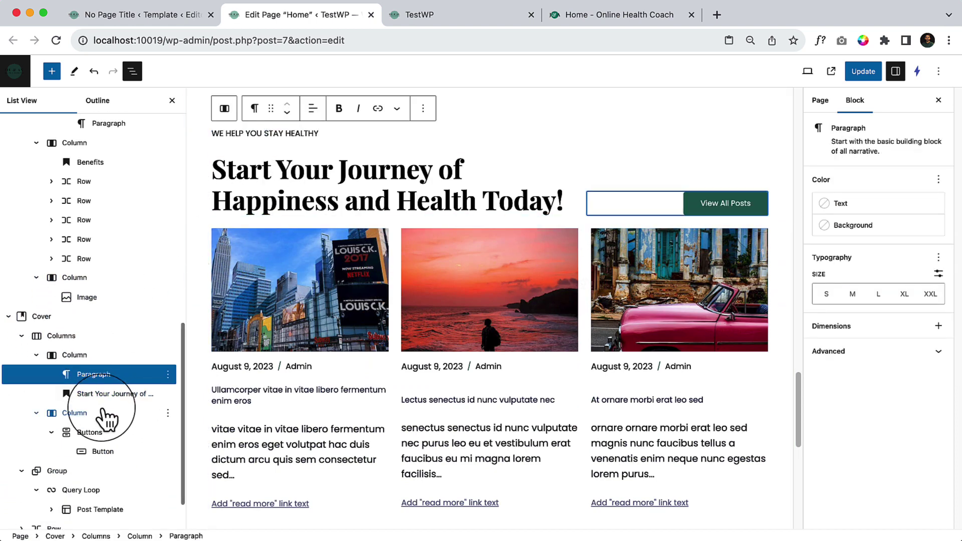
# Delete the Query Loop from the group in the duplicated cover, keeping the group itself
pyautogui.click(93, 472)
pyautogui.click(160, 491)
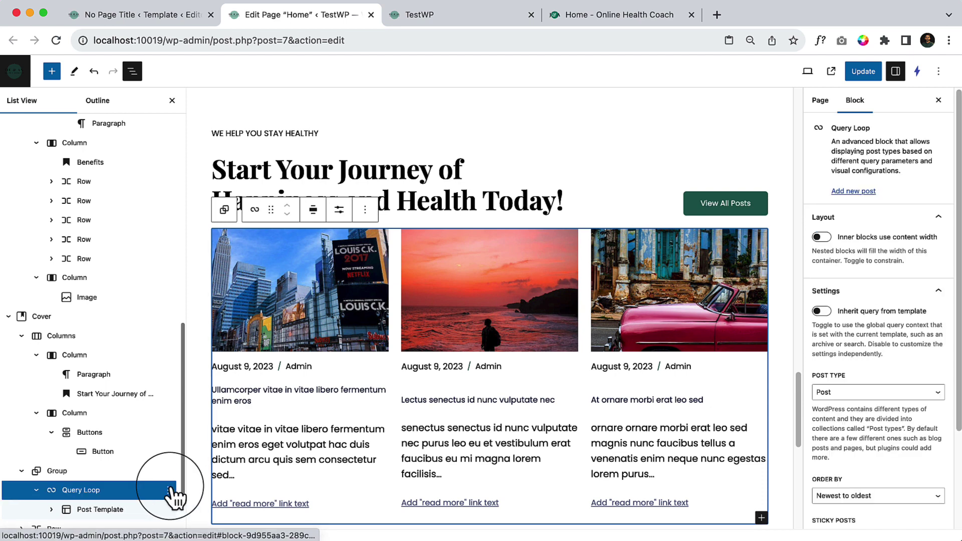
pyautogui.click(167, 490)
pyautogui.click(191, 464)
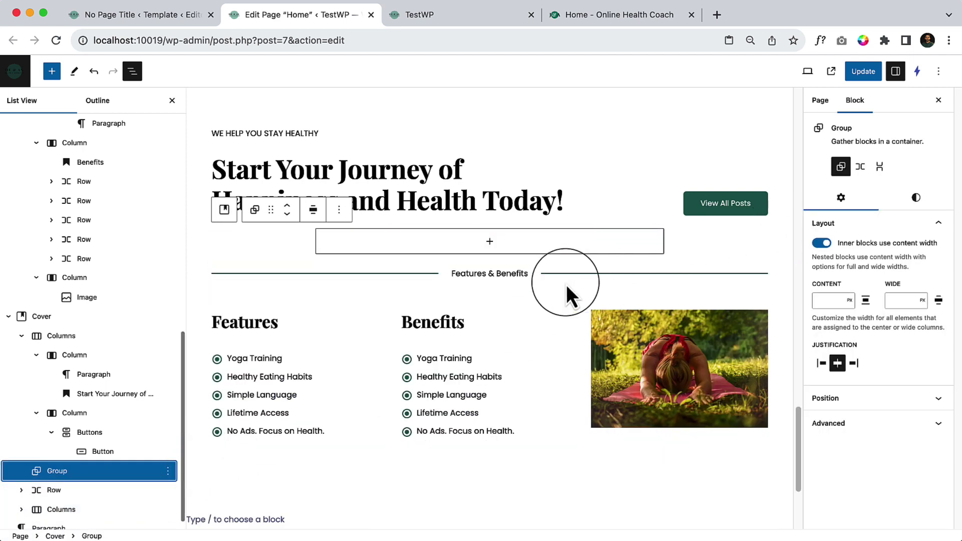
# Delete the Features & Benefits divider row and the columns with both lists and the image from the duplicated cover
pyautogui.click(118, 478)
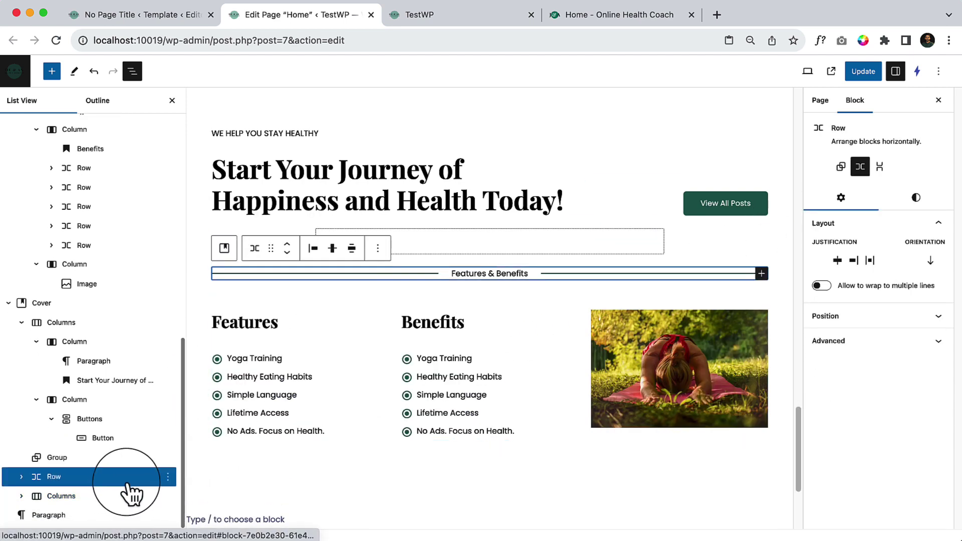
pyautogui.click(168, 476)
pyautogui.click(201, 451)
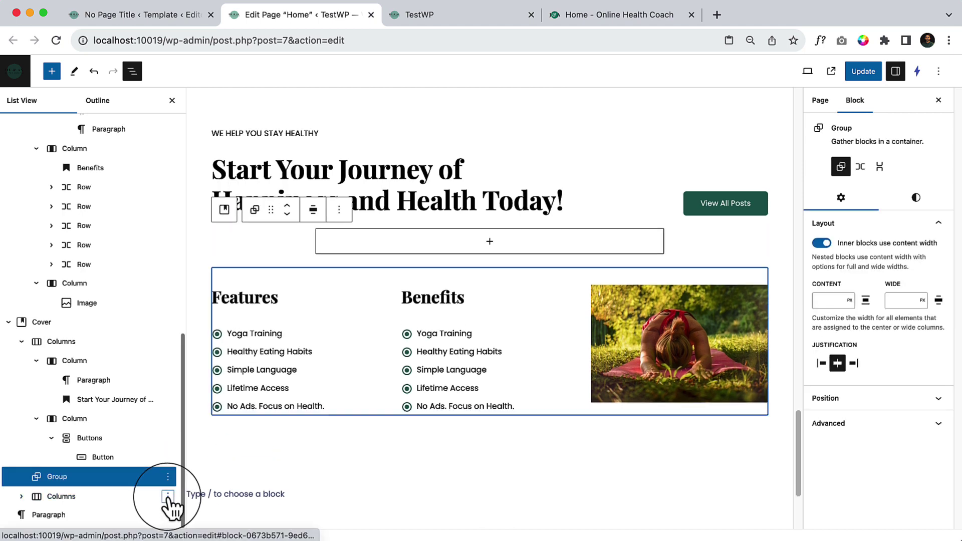
pyautogui.click(168, 499)
pyautogui.click(210, 470)
pyautogui.scroll(5, 398, 343)
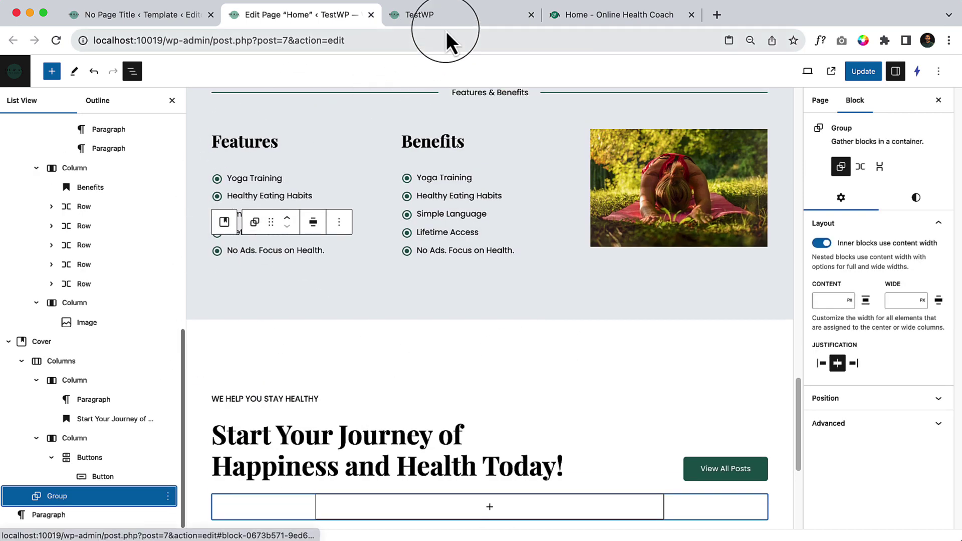
# Replace the duplicated section's heading with "The Trainers", copied from the demo site
pyautogui.click(563, 19)
pyautogui.tripleClick(194, 172)
pyautogui.hotkey('ctrl', 'c')
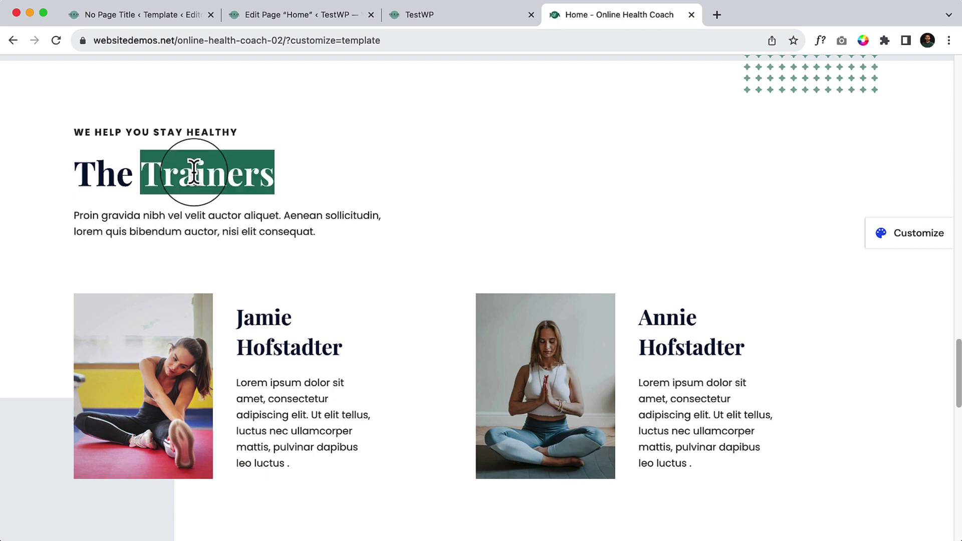
pyautogui.click(317, 15)
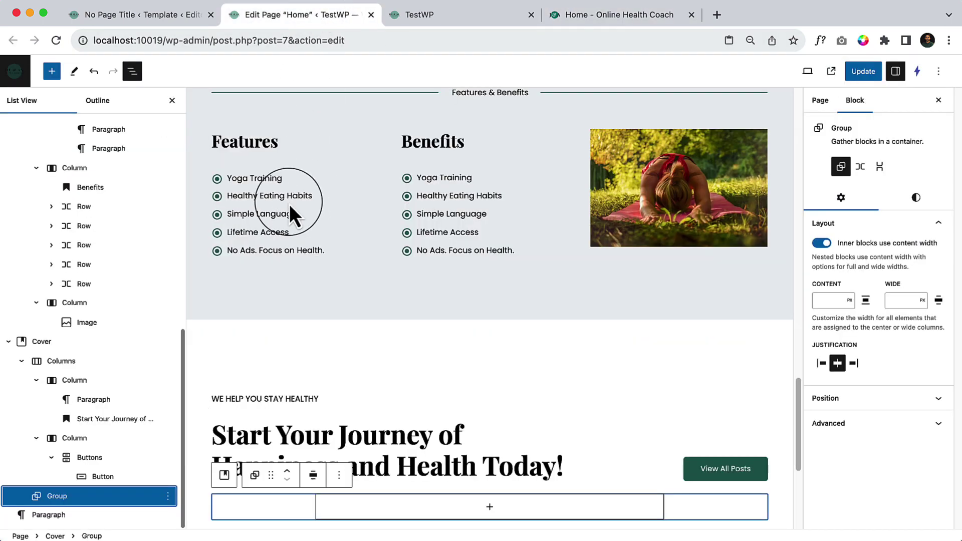
pyautogui.scroll(-3, 376, 400)
pyautogui.tripleClick(397, 323)
pyautogui.hotkey('ctrl', 'v')
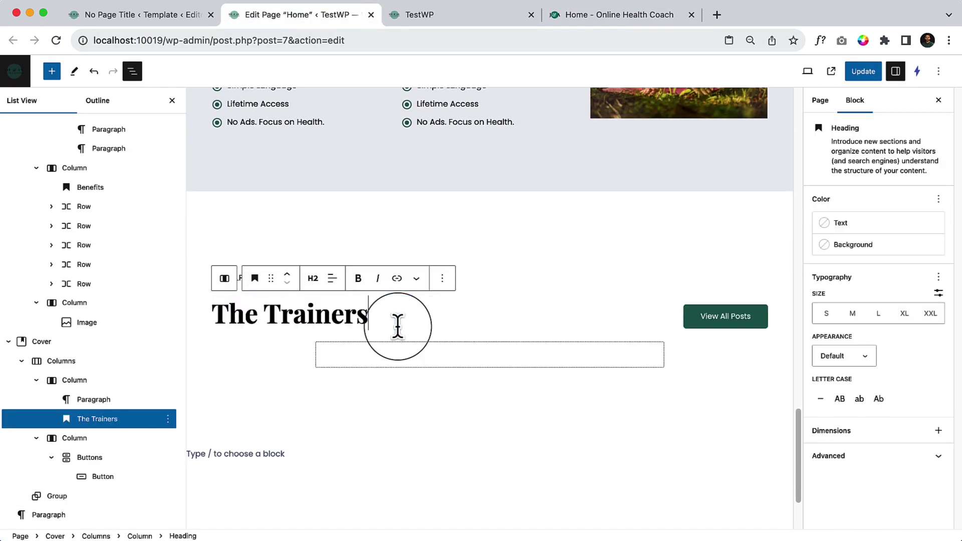
# Add a paragraph below The Trainers heading with the demo's intro text beginning "Proin gravida nibh vel velit auctor aliquet"
pyautogui.click(559, 22)
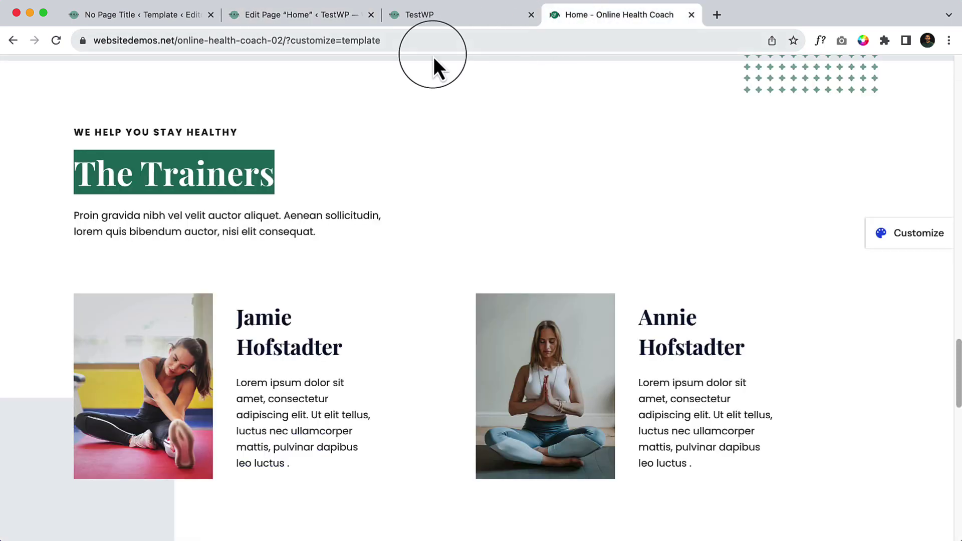
pyautogui.tripleClick(206, 224)
pyautogui.hotkey('ctrl', 'c')
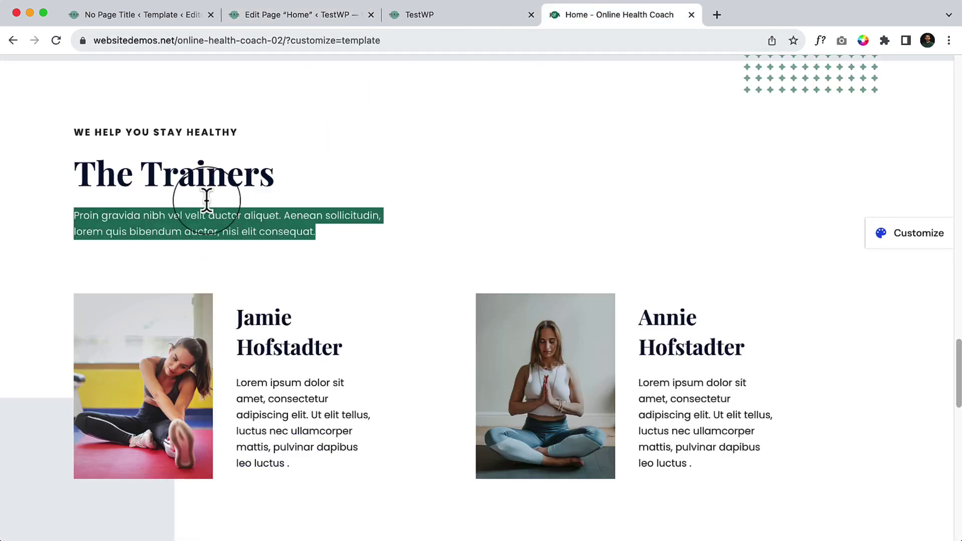
pyautogui.click(268, 16)
pyautogui.click(467, 353)
pyautogui.click(415, 322)
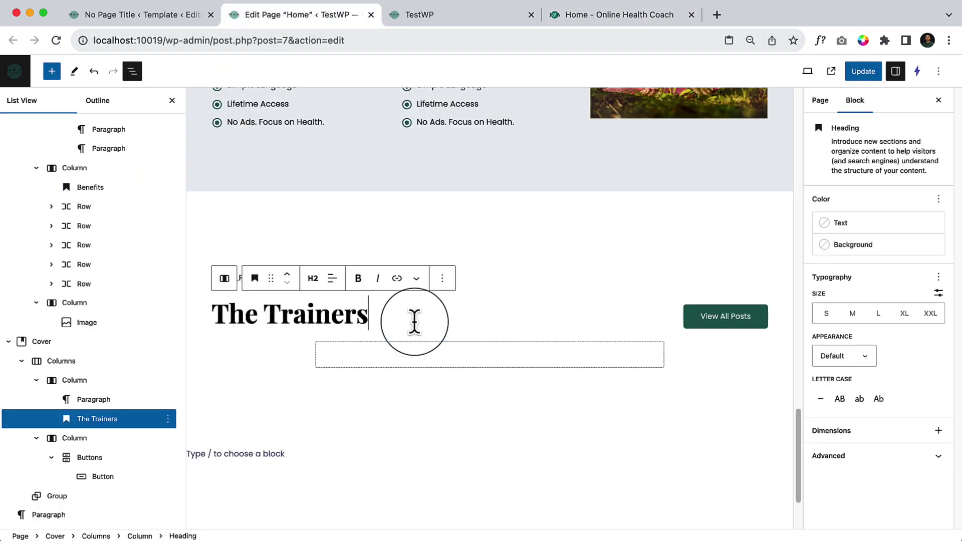
pyautogui.press('Return')
pyautogui.hotkey('ctrl', 'v')
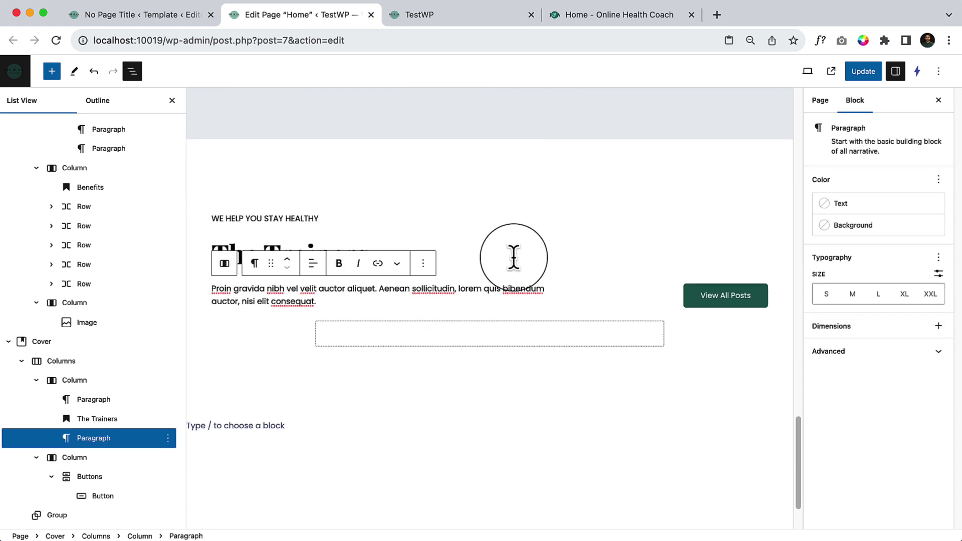
# Remove the View All Posts button by deleting its whole Buttons block from the column beside The Trainers heading
pyautogui.click(100, 381)
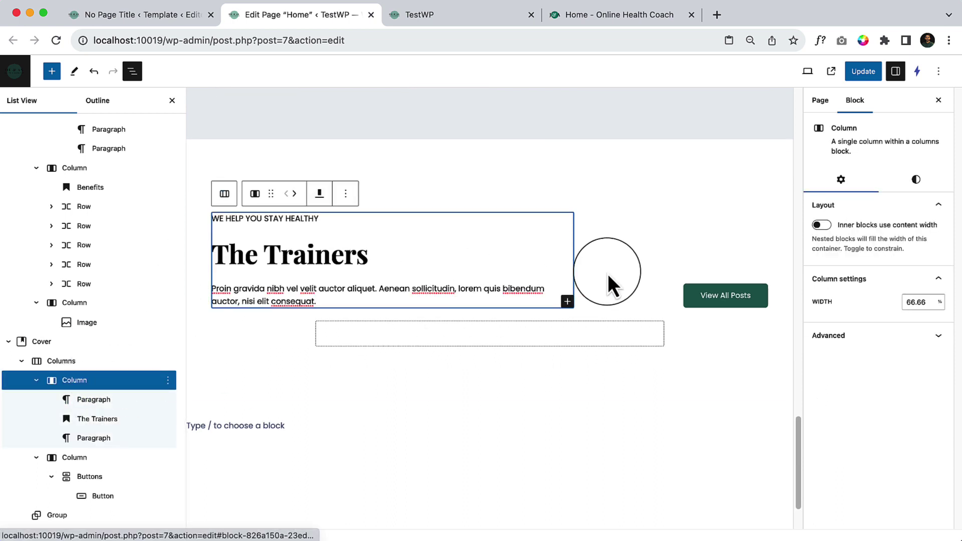
pyautogui.click(721, 295)
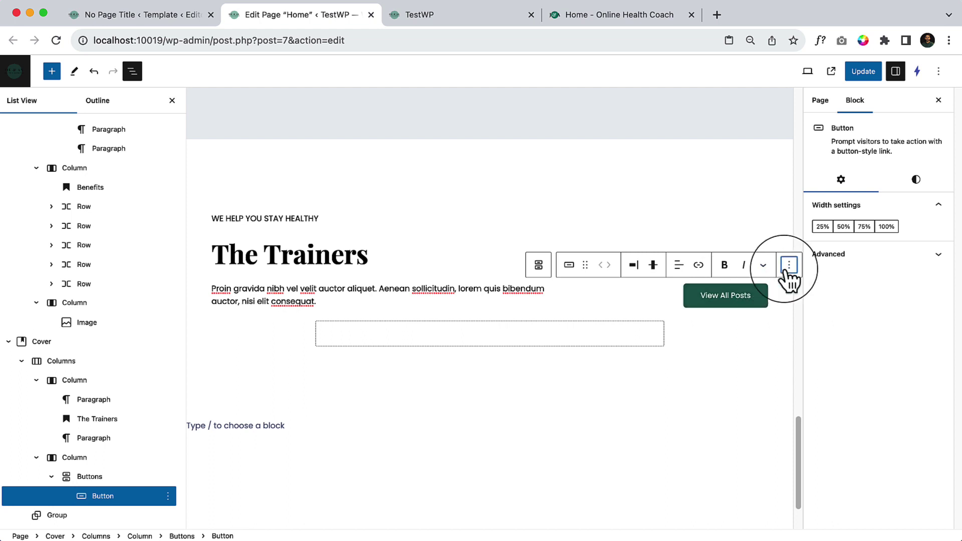
pyautogui.click(788, 265)
pyautogui.click(804, 462)
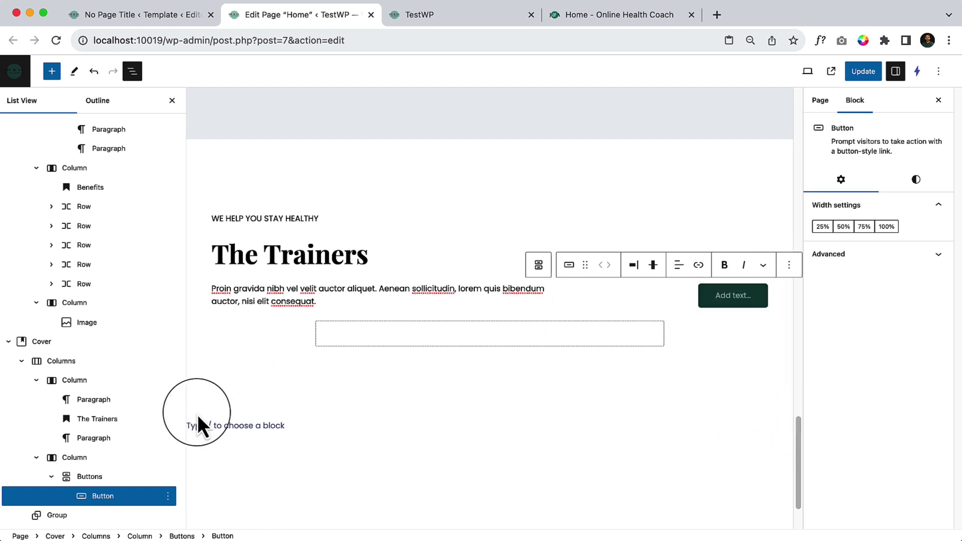
pyautogui.click(115, 476)
pyautogui.click(168, 476)
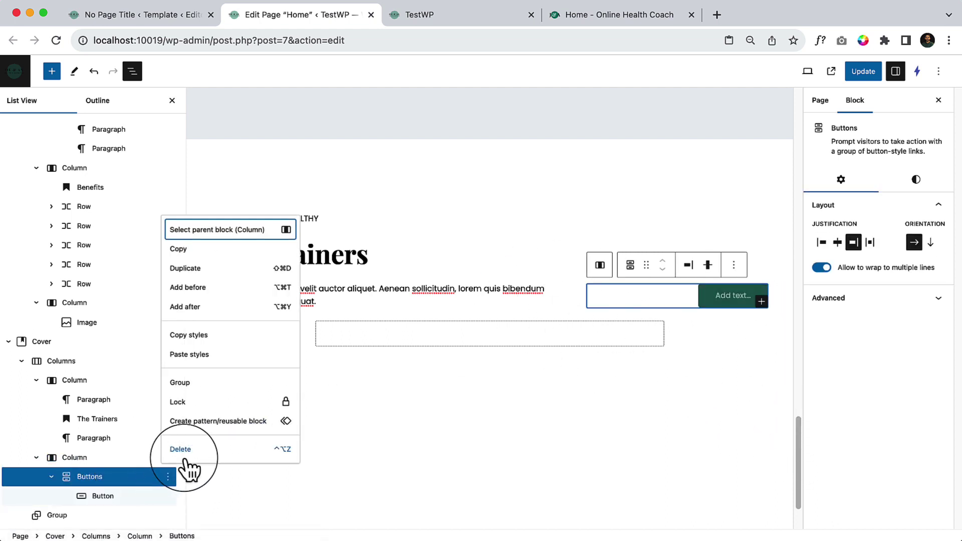
pyautogui.click(184, 457)
# Insert a 50/50 Columns block inside the empty Group below the Trainers intro, following the two-trainer layout on the demo site
pyautogui.click(305, 345)
pyautogui.click(290, 335)
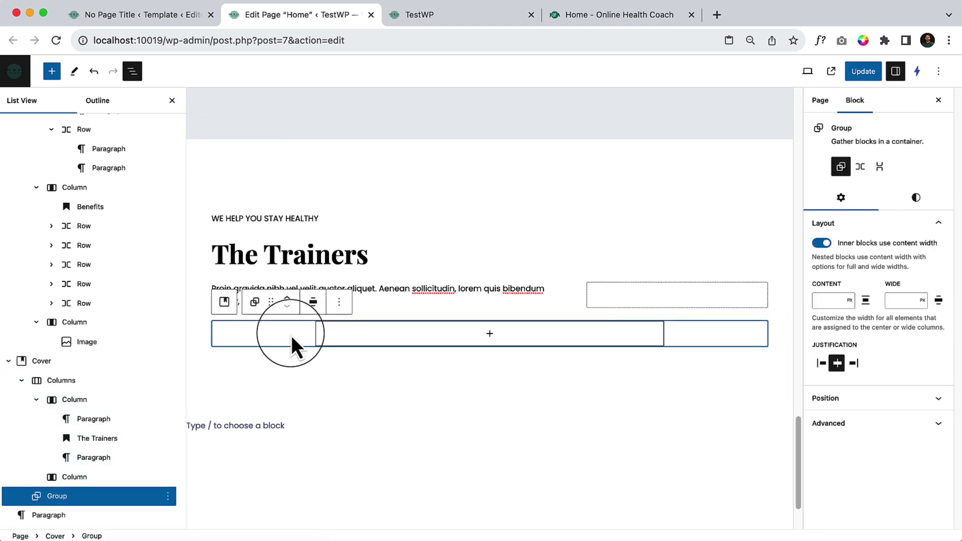
pyautogui.click(465, 16)
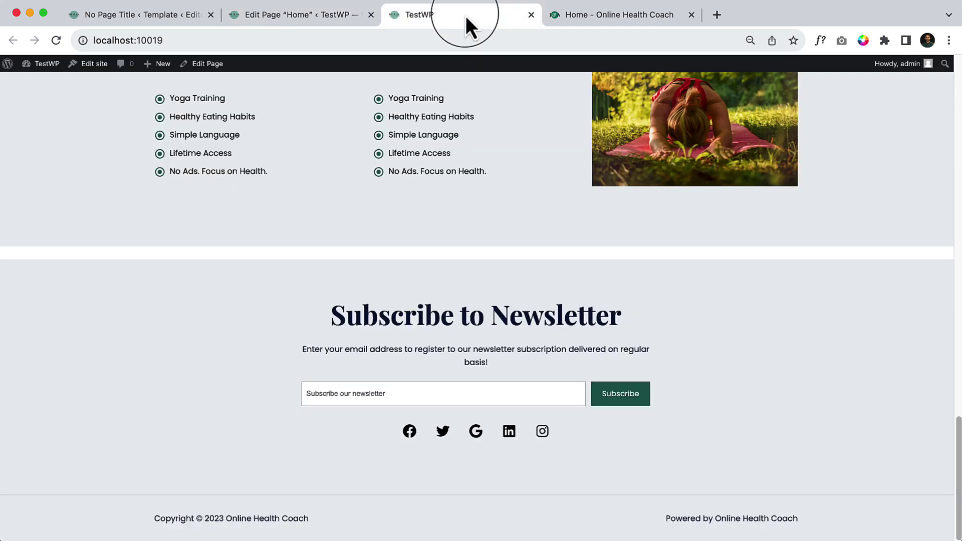
pyautogui.hotkey('ctrl', 'Tab')
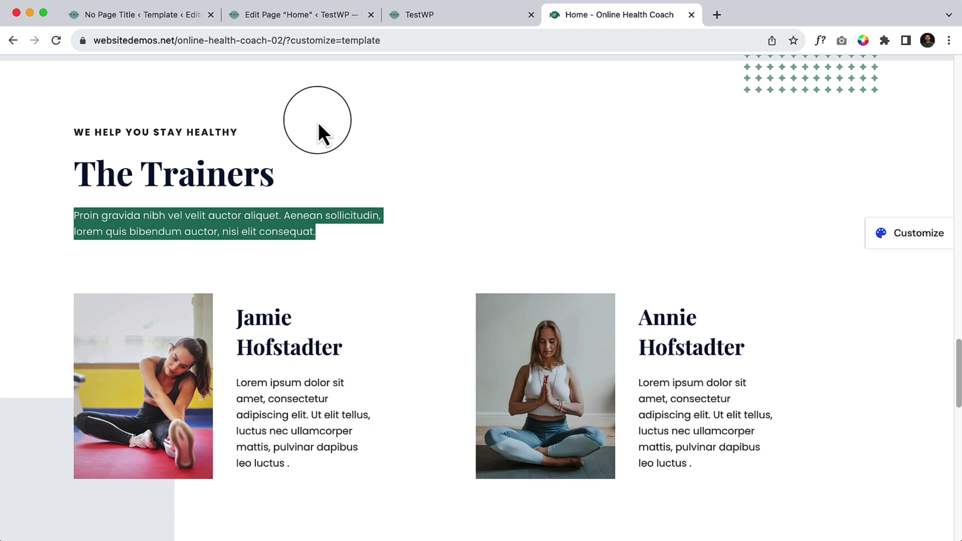
pyautogui.click(300, 15)
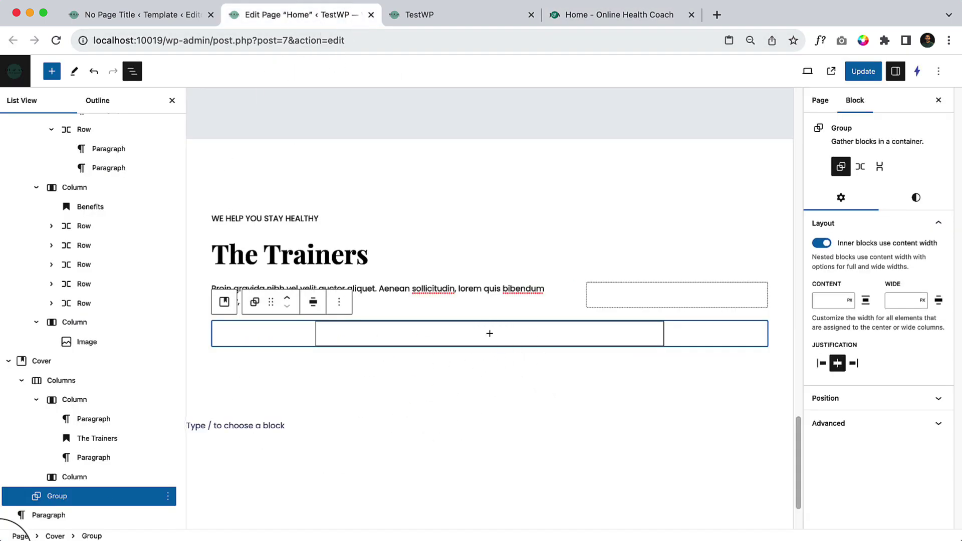
pyautogui.click(516, 340)
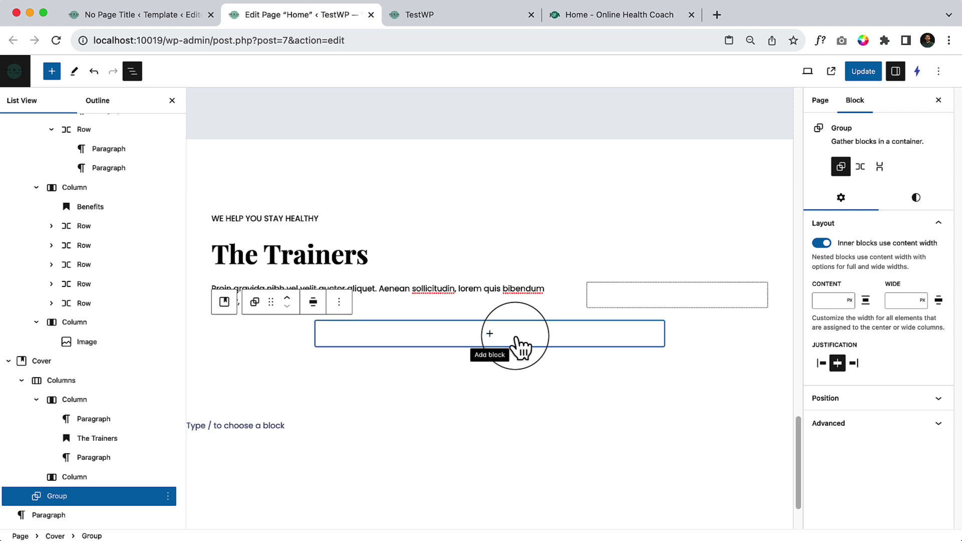
pyautogui.click(545, 423)
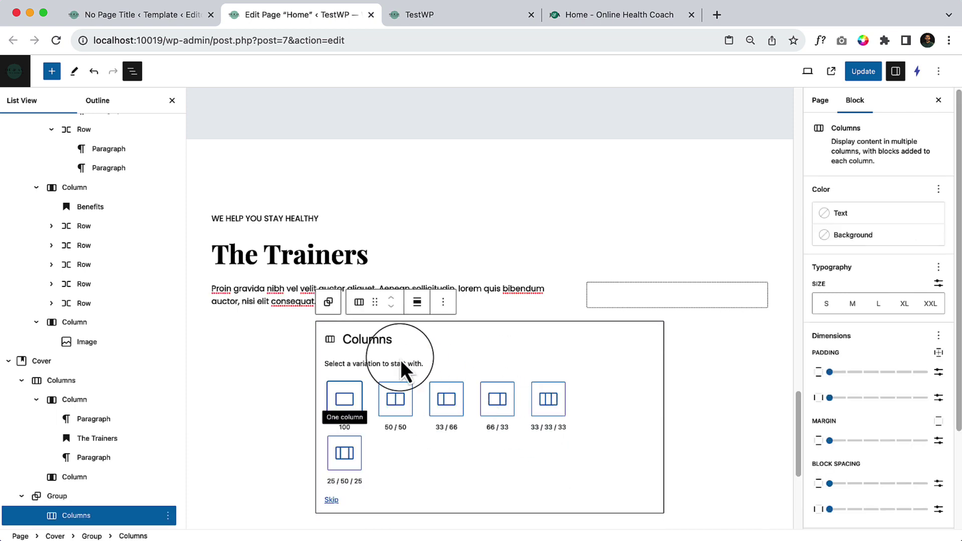
pyautogui.click(392, 404)
# Change the alignment of the new Columns block so it spans the whole width of the Group
pyautogui.click(104, 457)
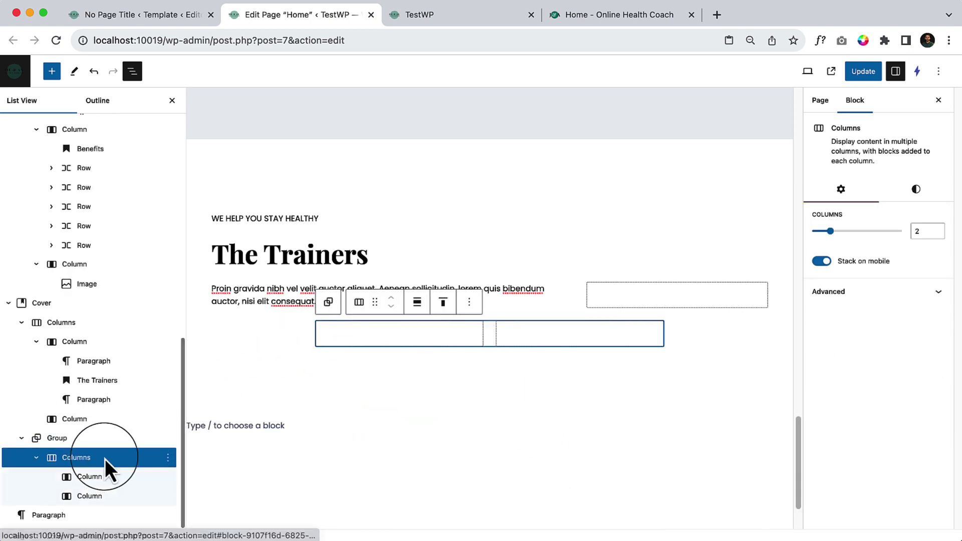
pyautogui.click(416, 301)
pyautogui.click(439, 360)
# Insert a Media & Text block in the first of the two new columns
pyautogui.click(343, 345)
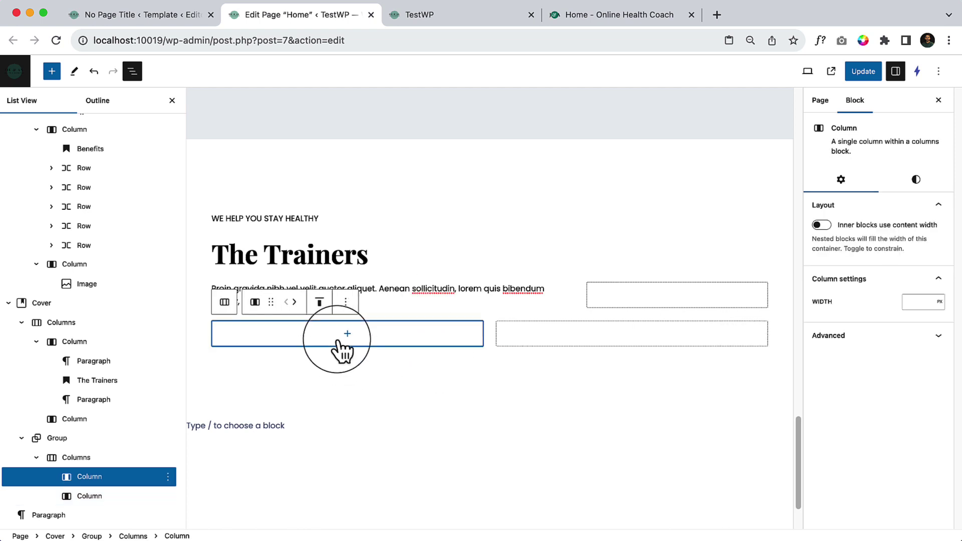
pyautogui.click(345, 334)
pyautogui.write('image')
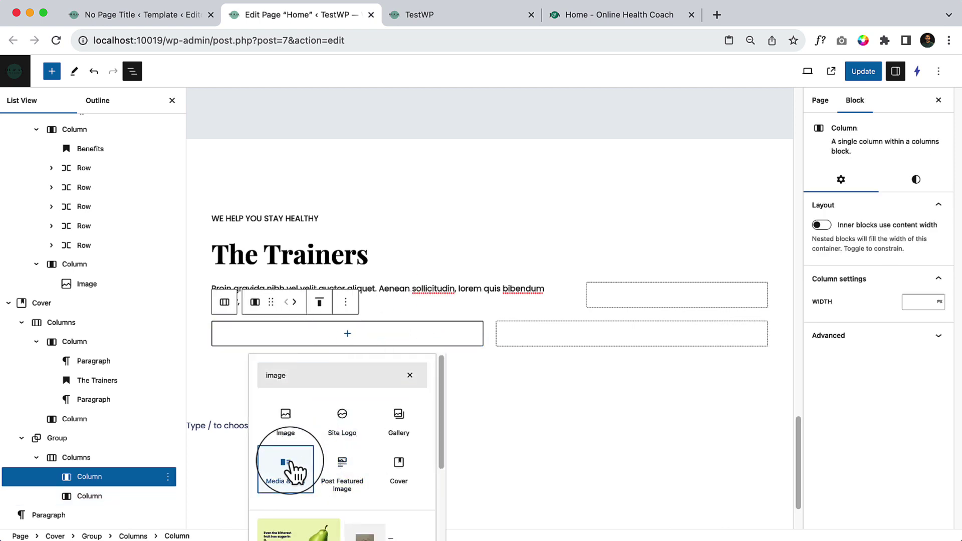
pyautogui.click(286, 468)
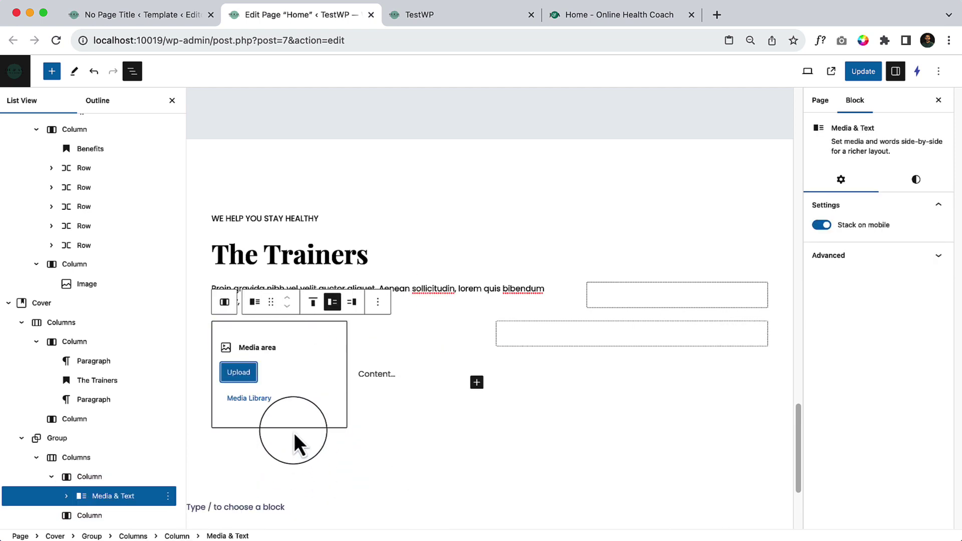
# Search Unsplash through Instant Images for "portrait" to fill the Media & Text block's media area
pyautogui.click(246, 400)
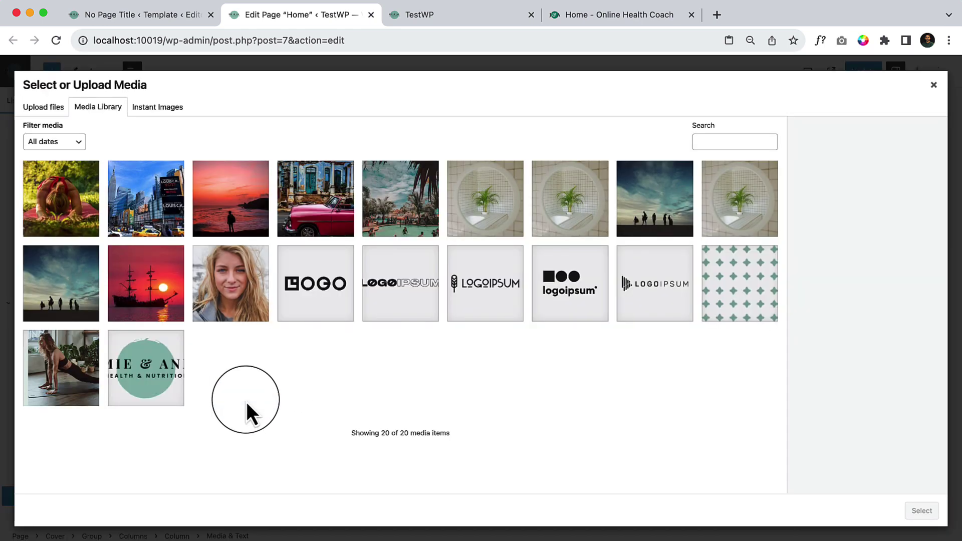
pyautogui.click(161, 107)
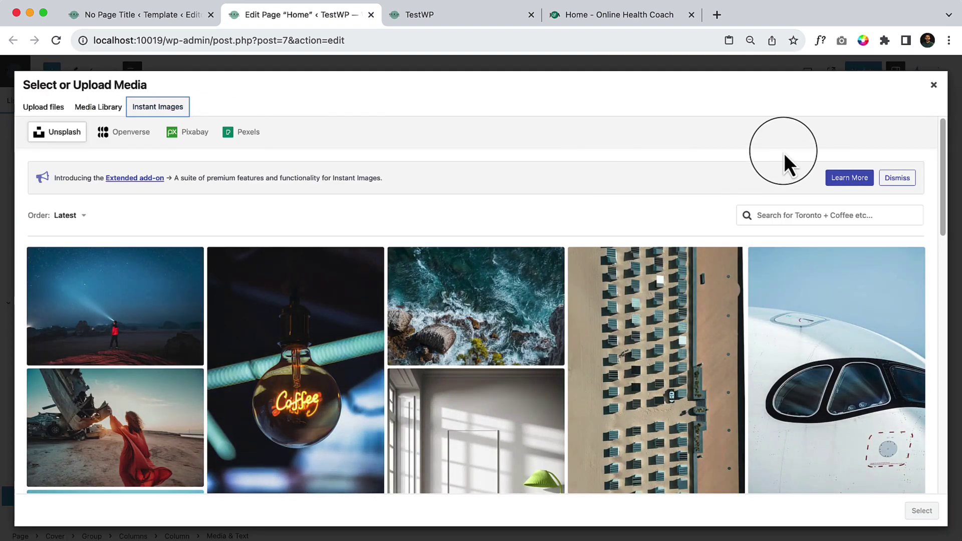
pyautogui.click(776, 215)
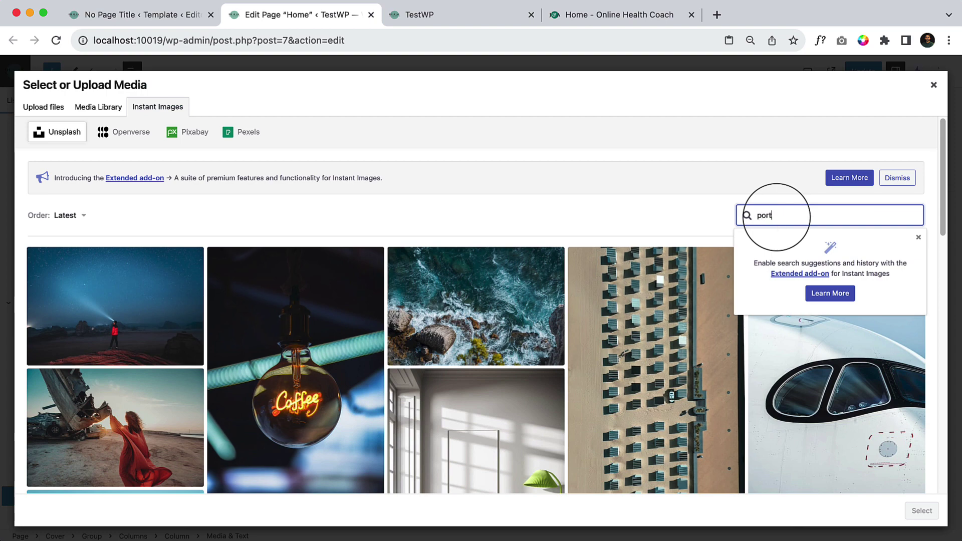
pyautogui.press('Return')
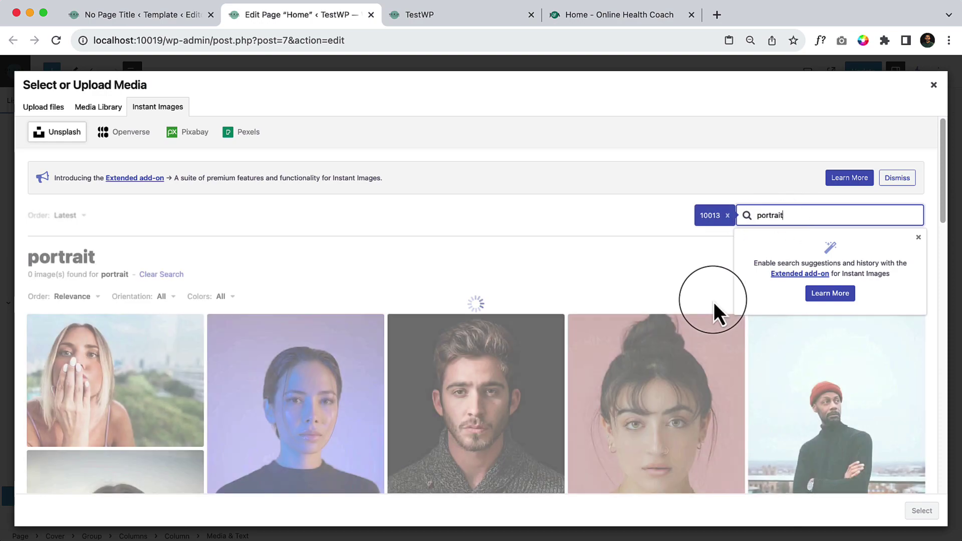
# Import the portrait of the smiling woman in a white crew neck shirt and use it as the Media & Text block's image
pyautogui.scroll(-5, 560, 231)
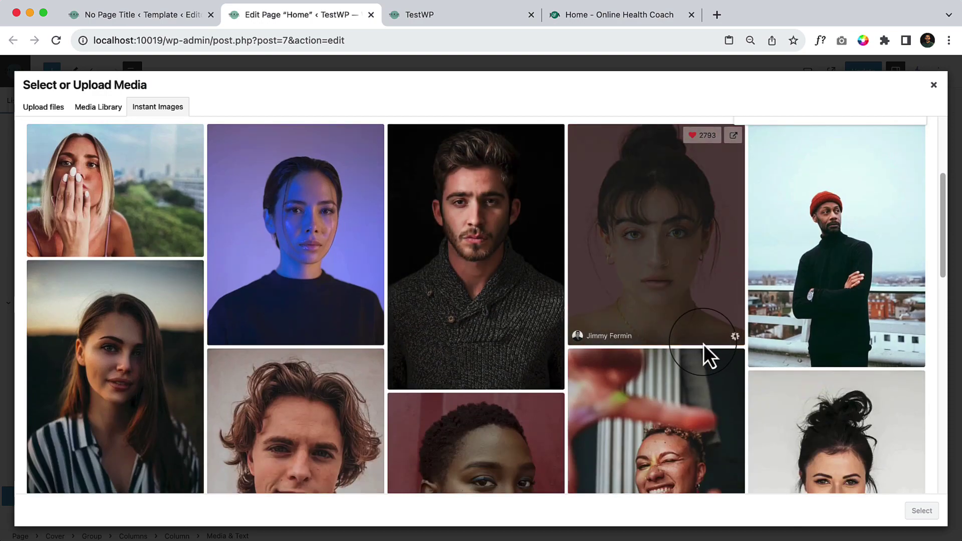
pyautogui.scroll(-5, 541, 357)
pyautogui.scroll(-8, 539, 368)
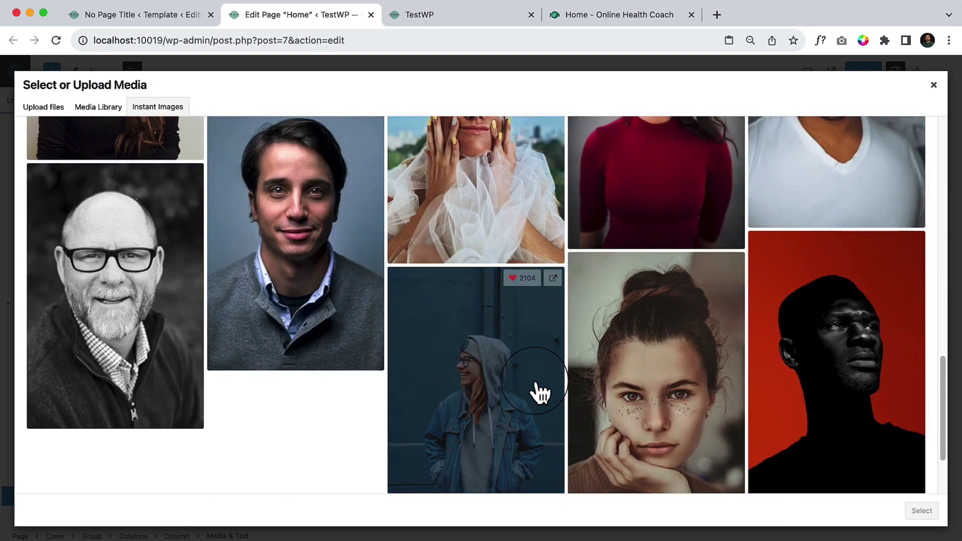
pyautogui.scroll(10, 576, 361)
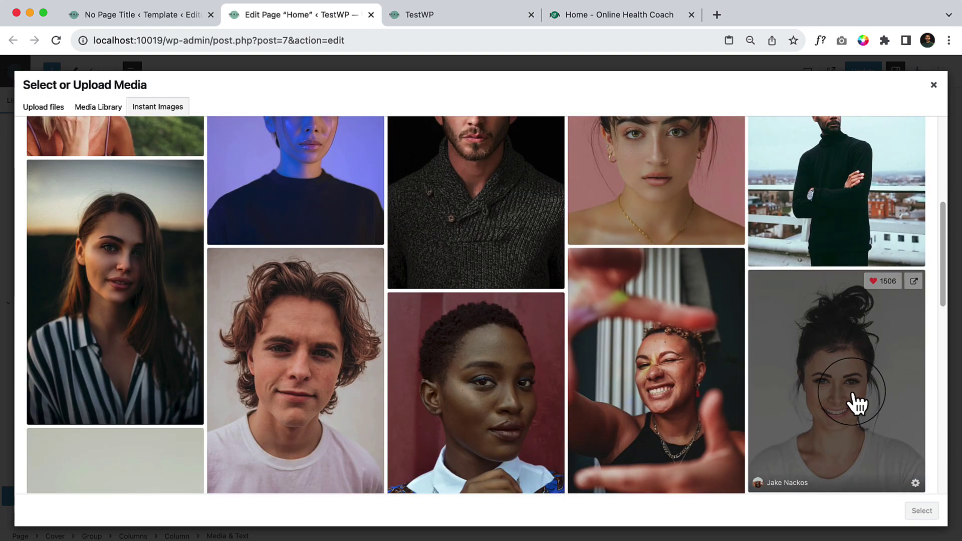
pyautogui.click(851, 402)
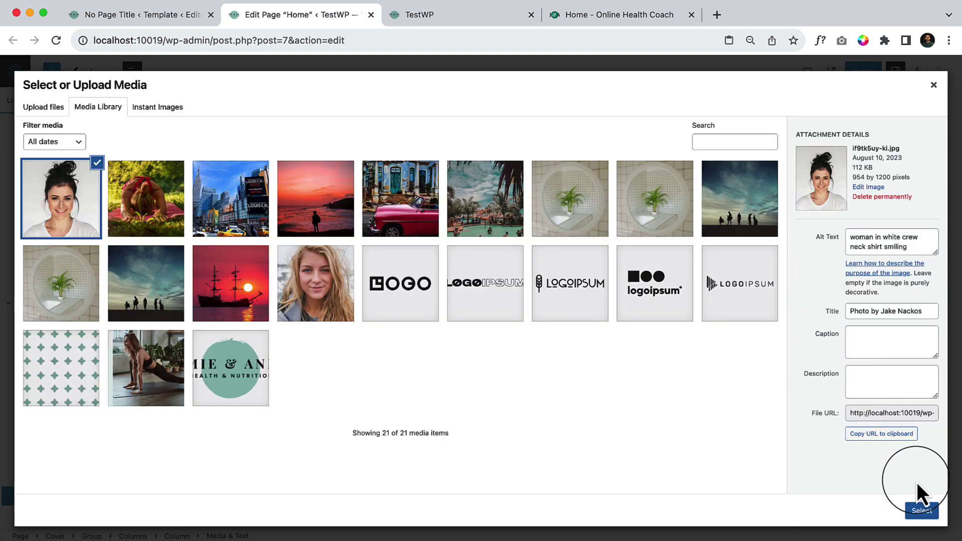
pyautogui.click(921, 511)
# Copy the first trainer's name from the demo site into the content area of the Media & Text block
pyautogui.click(543, 8)
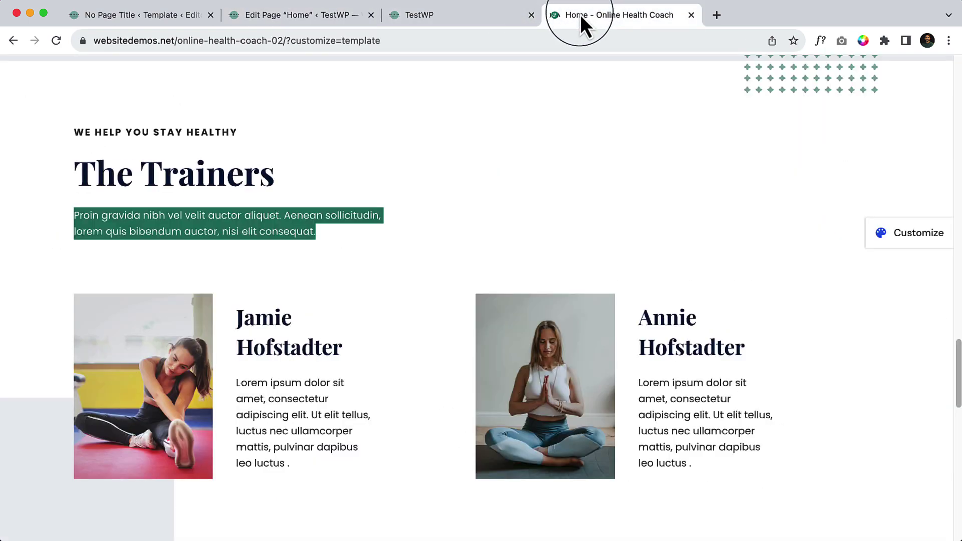
pyautogui.tripleClick(277, 324)
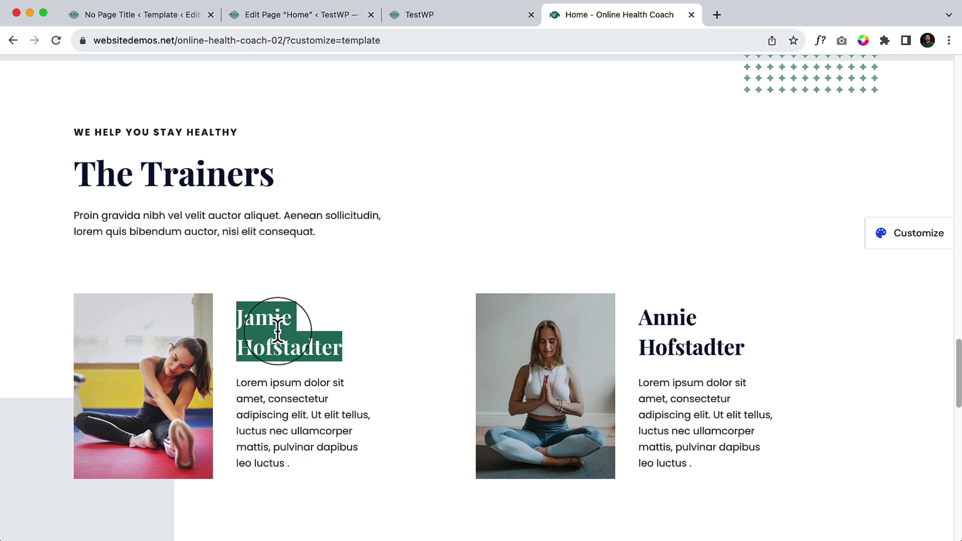
pyautogui.click(317, 15)
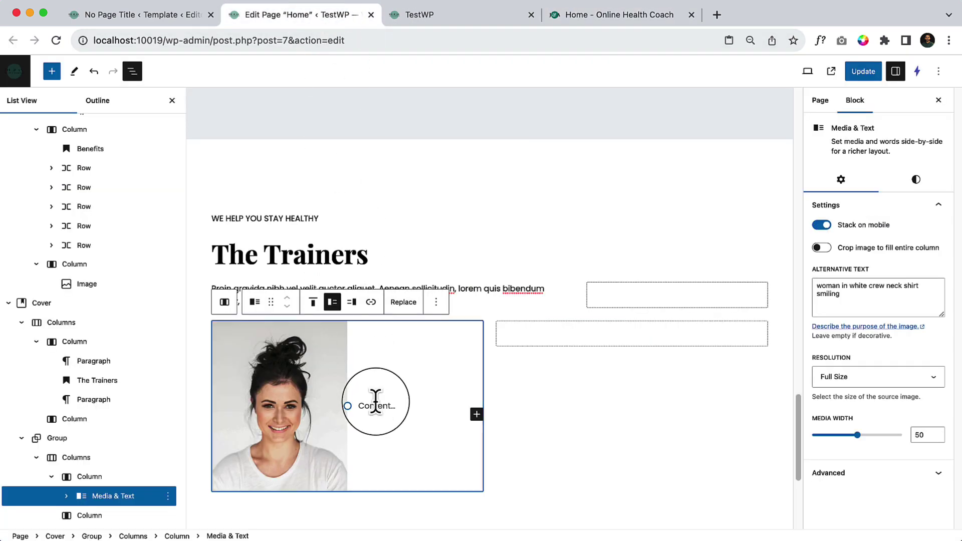
pyautogui.click(376, 405)
# Convert the trainer's name paragraph into a Heading and set its level to H3
pyautogui.click(402, 381)
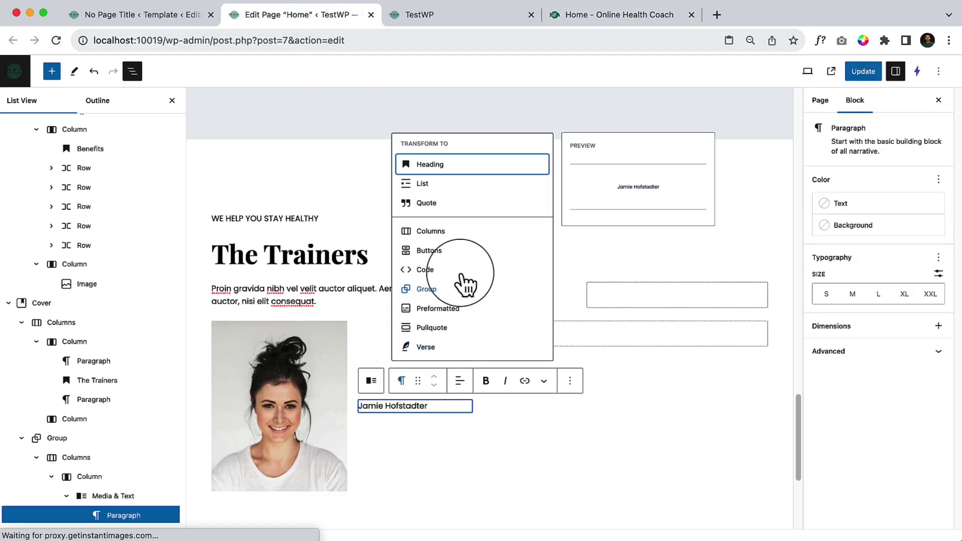
pyautogui.click(468, 165)
pyautogui.click(459, 340)
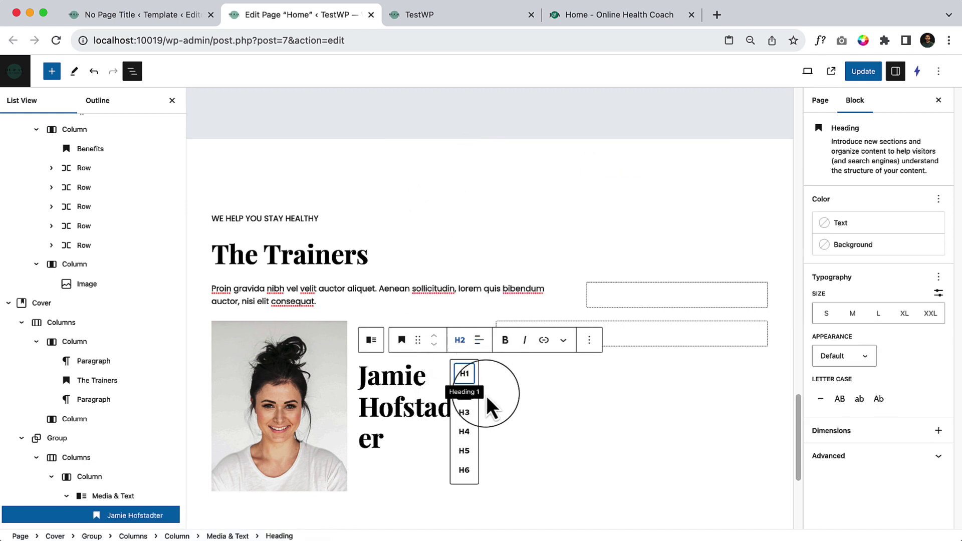
pyautogui.click(464, 407)
# Copy the first trainer's "Lorem ipsum dolor sit amet" description from the demo site and add it as a paragraph below the name heading
pyautogui.click(596, 14)
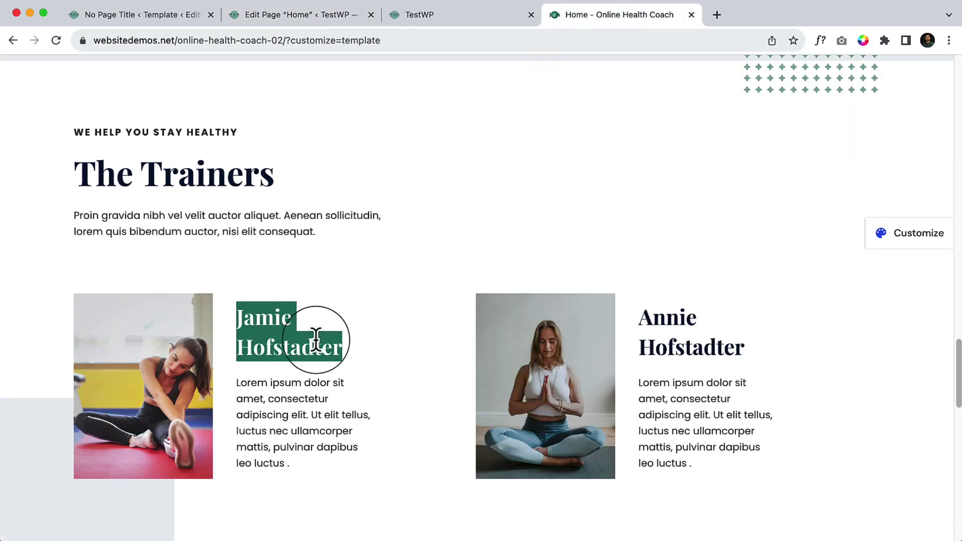
pyautogui.tripleClick(285, 413)
pyautogui.hotkey('ctrl', 'c')
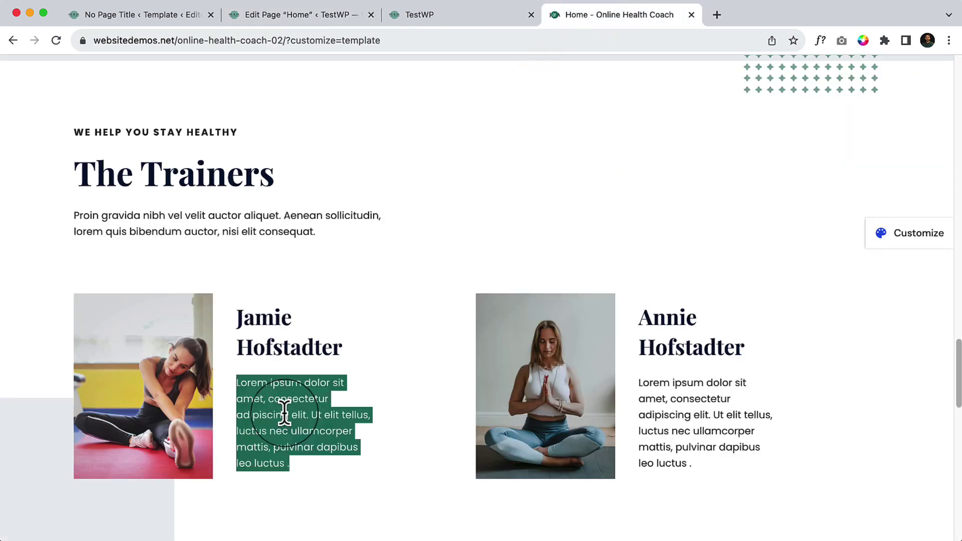
pyautogui.click(295, 14)
pyautogui.hotkey('ctrl', 'v')
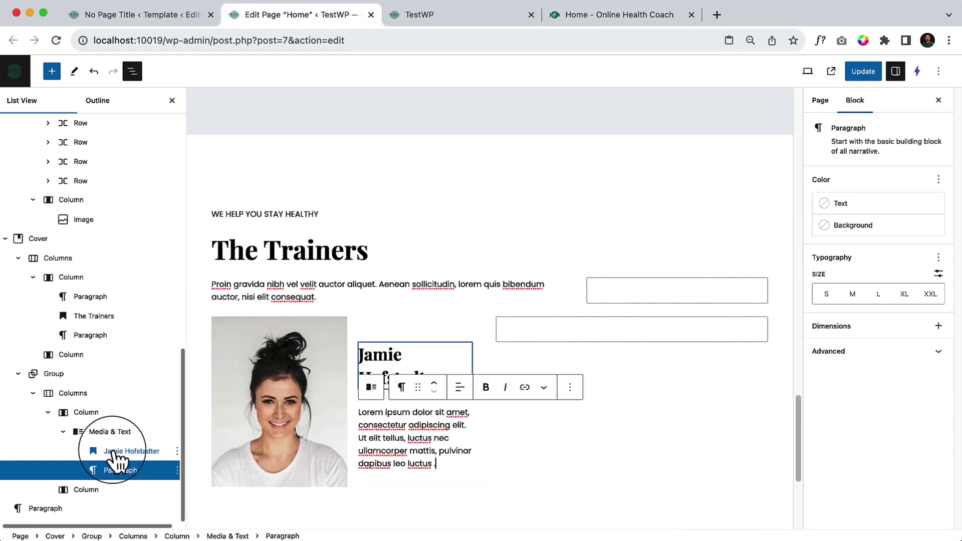
# Set the vertical alignment of the first trainer's Media & Text block to middle
pyautogui.click(110, 432)
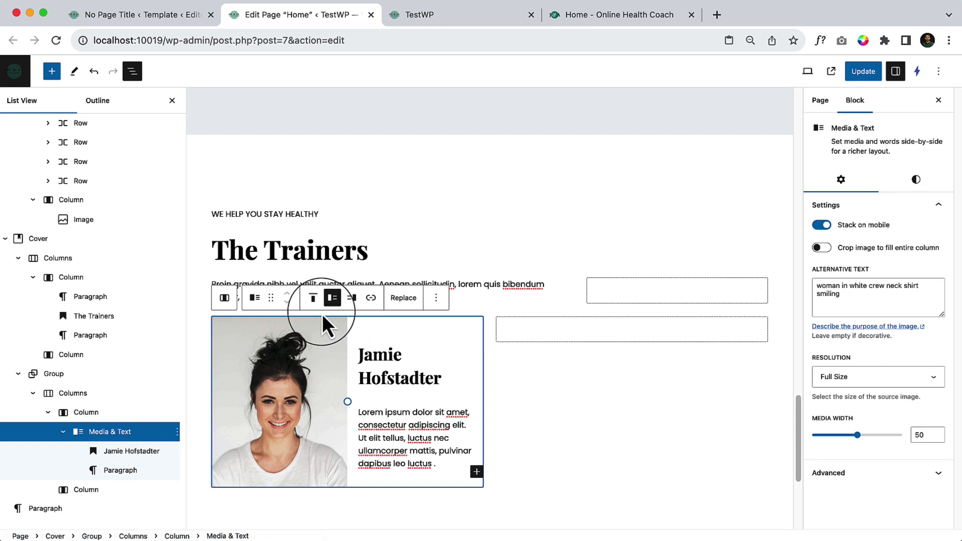
pyautogui.click(312, 298)
pyautogui.click(328, 348)
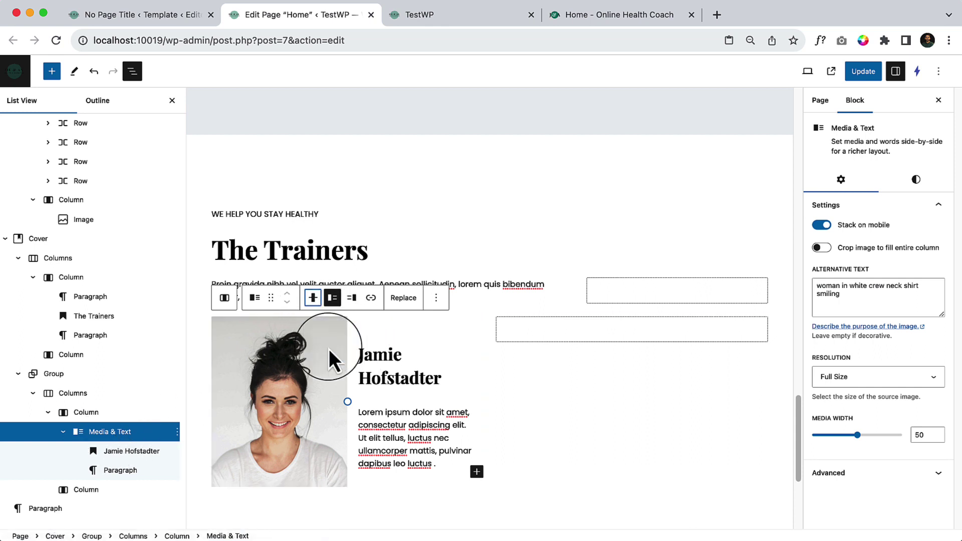
pyautogui.click(326, 382)
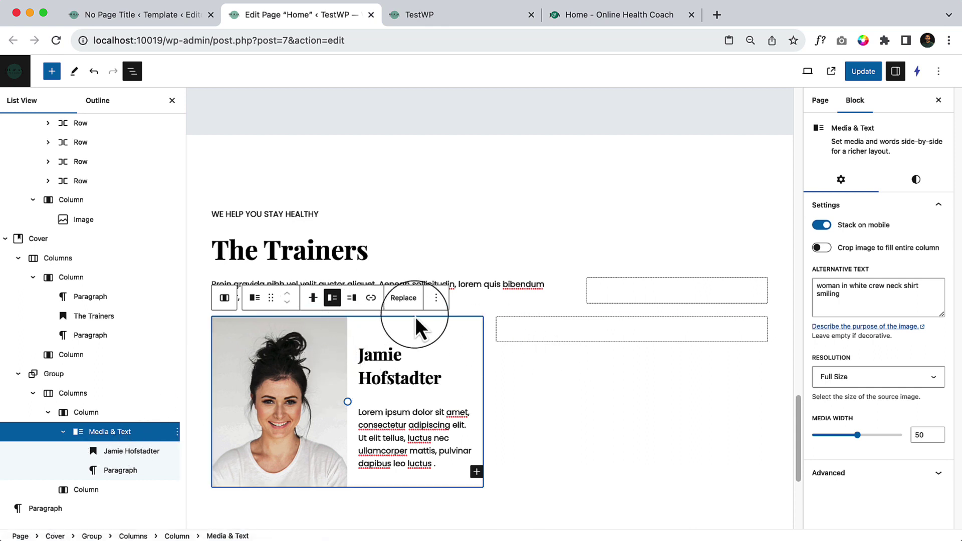
# Copy the finished Media & Text block and paste it into the empty second column
pyautogui.click(436, 298)
pyautogui.click(488, 350)
pyautogui.click(659, 341)
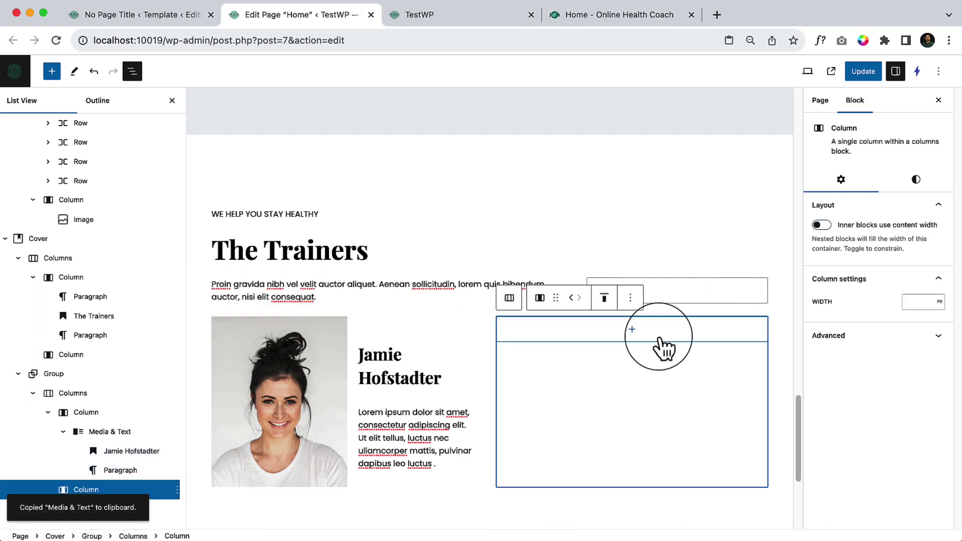
pyautogui.click(646, 335)
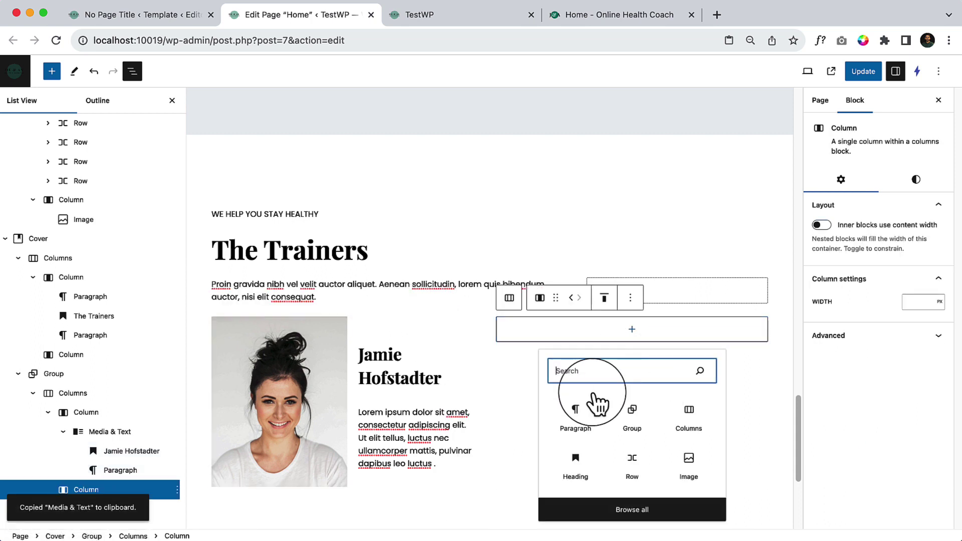
pyautogui.click(577, 420)
pyautogui.press('super+v')
pyautogui.scroll(-3, 576, 415)
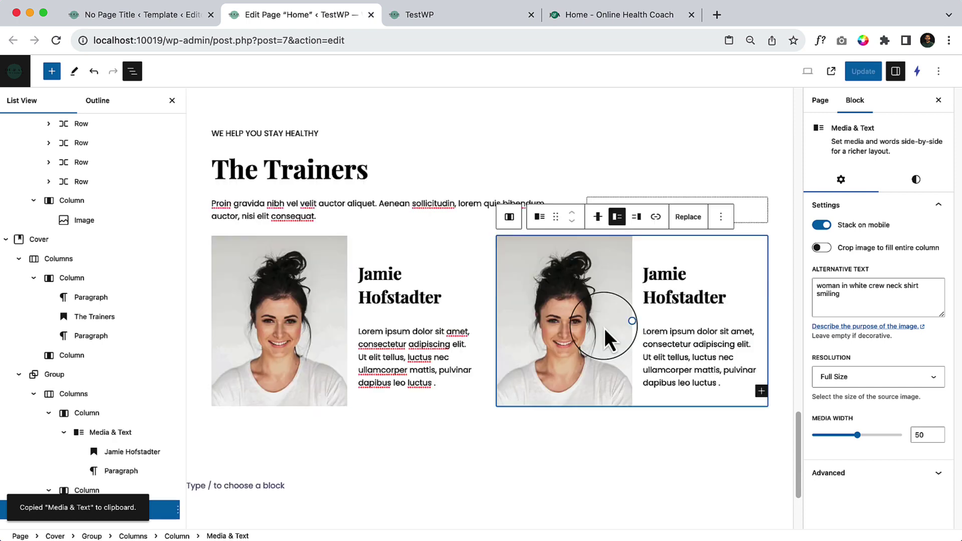
# Open the media library for replacing the second trainer's image and permanently delete the portrait of the woman in the striped shirt
pyautogui.click(694, 220)
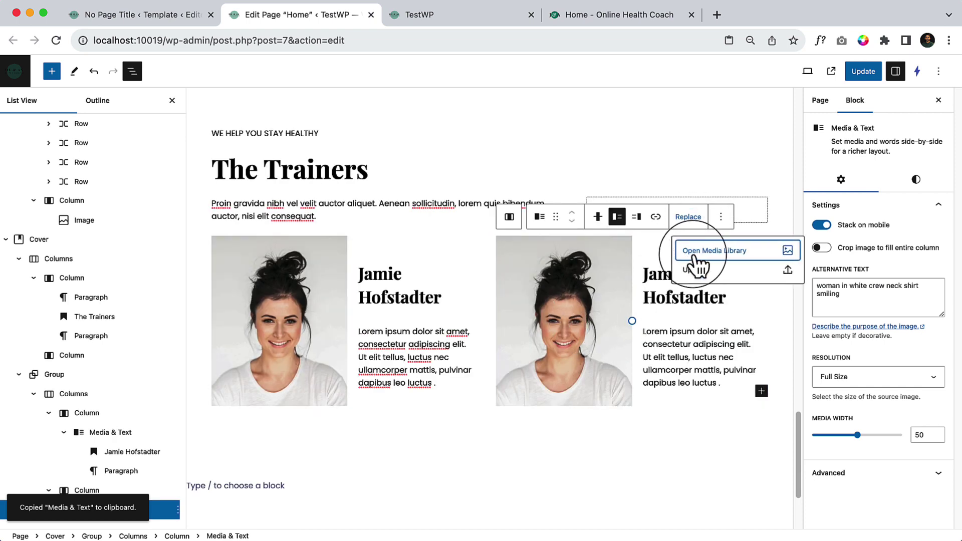
pyautogui.click(694, 251)
pyautogui.click(87, 233)
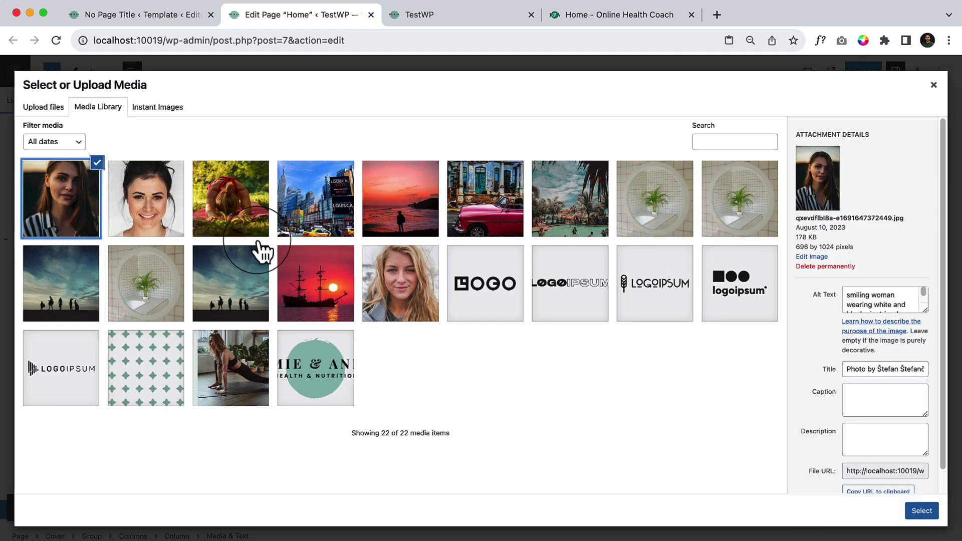
pyautogui.click(826, 266)
pyautogui.click(598, 163)
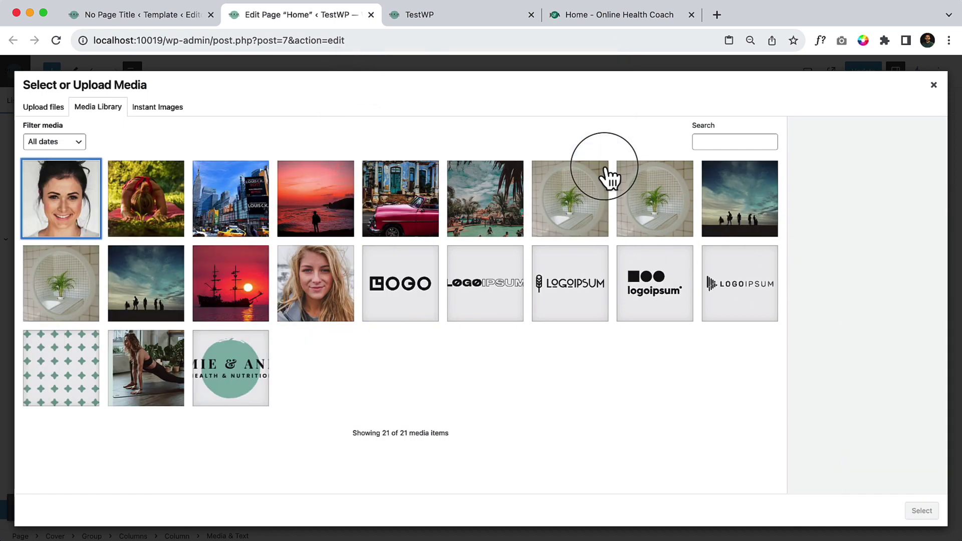
# Search Unsplash through Instant Images for "portrait" photos
pyautogui.click(163, 112)
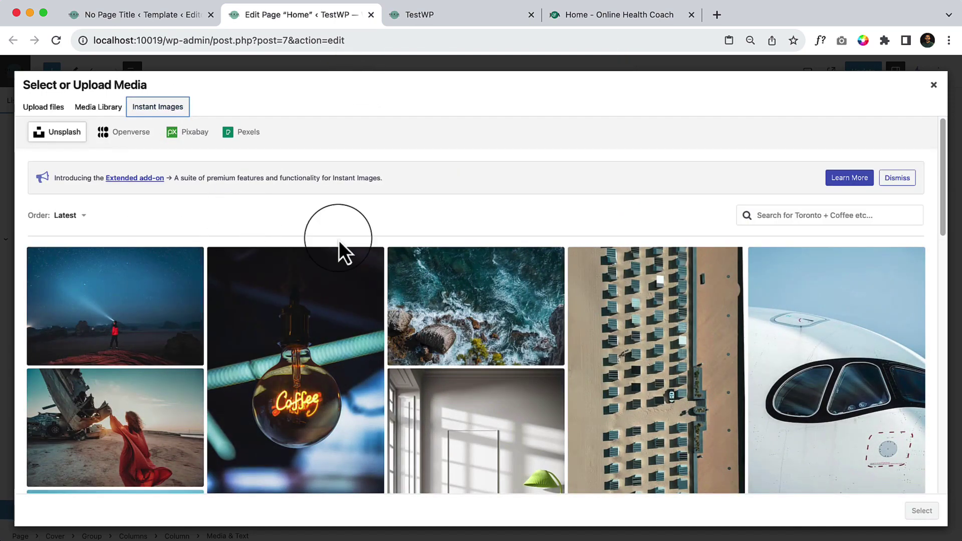
pyautogui.click(798, 215)
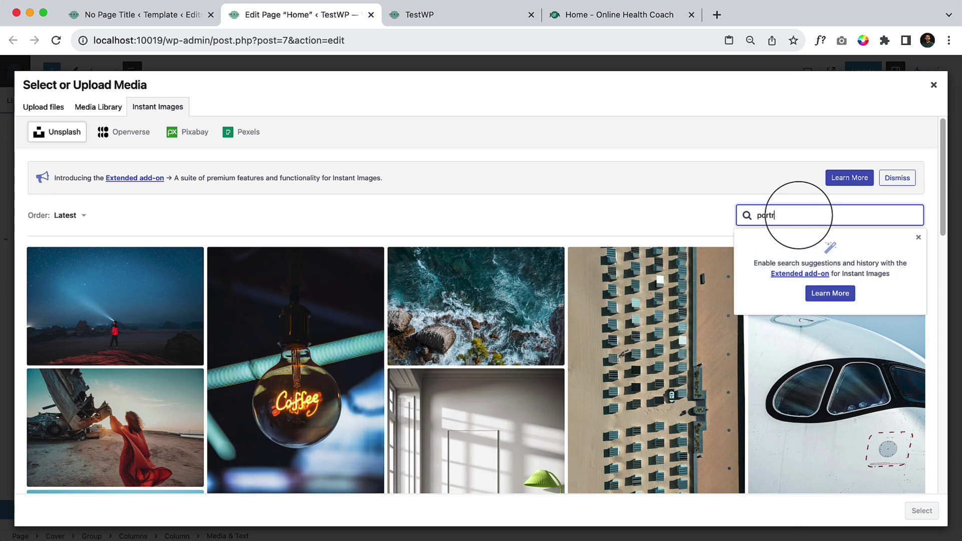
pyautogui.press('Return')
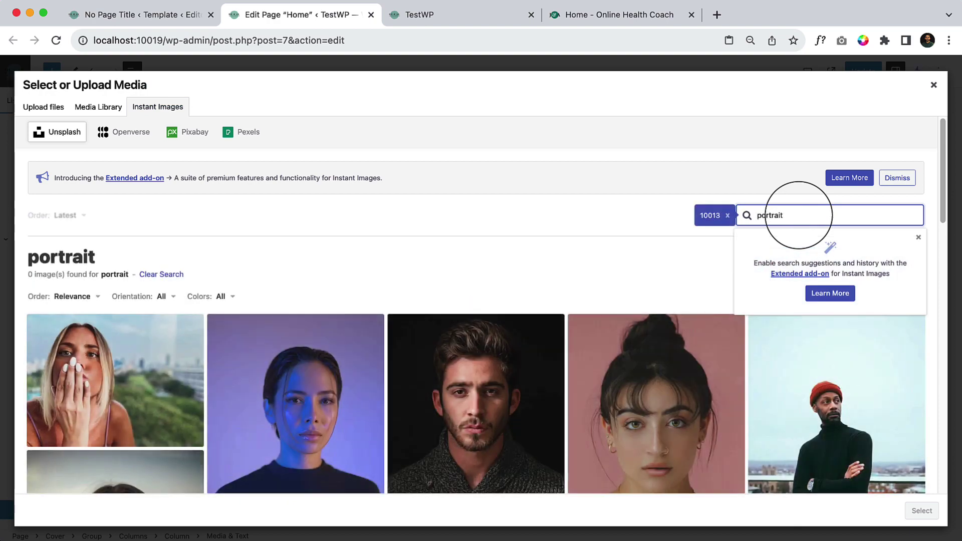
# Browse the portrait results and upload the photo of the woman in the striped shirt to the media library
pyautogui.scroll(-5, 633, 279)
pyautogui.scroll(-2, 396, 388)
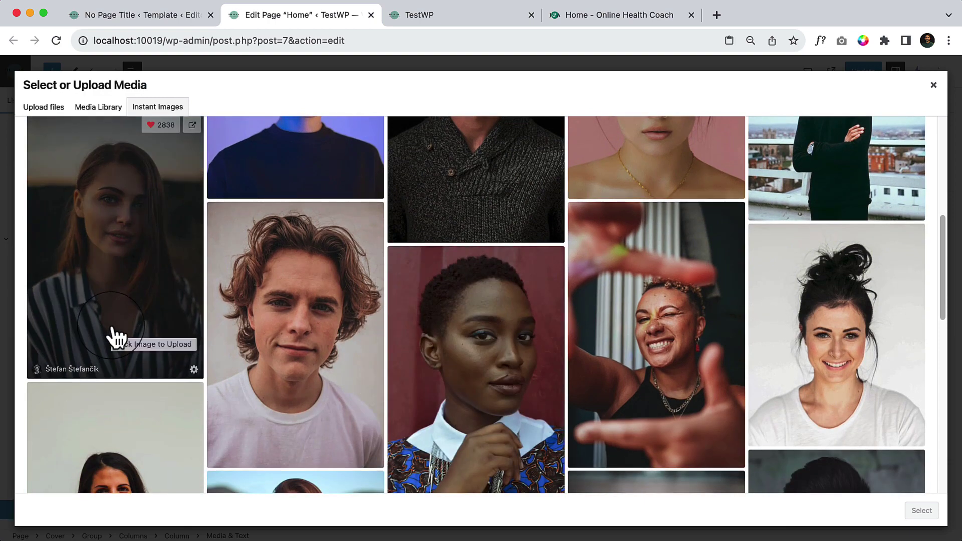
pyautogui.scroll(1, 118, 336)
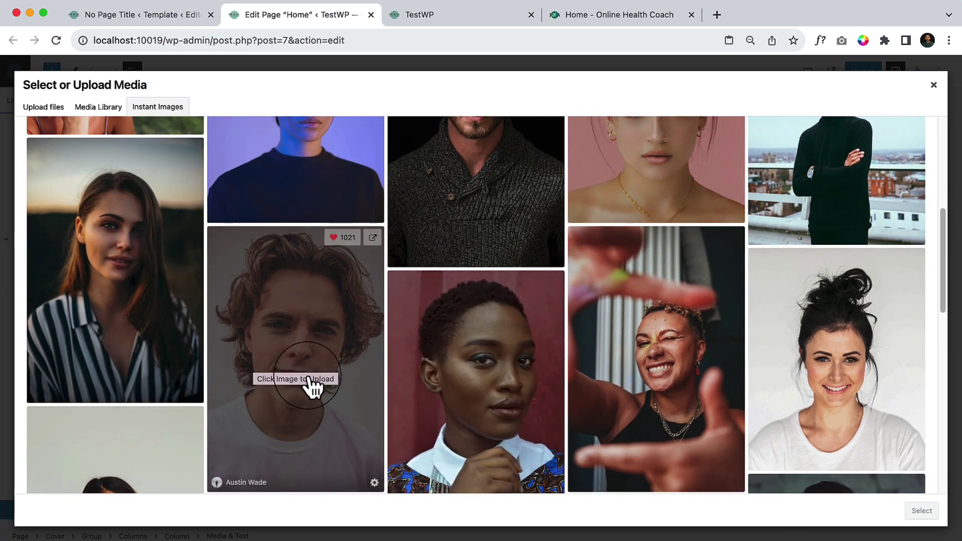
pyautogui.scroll(2, 311, 385)
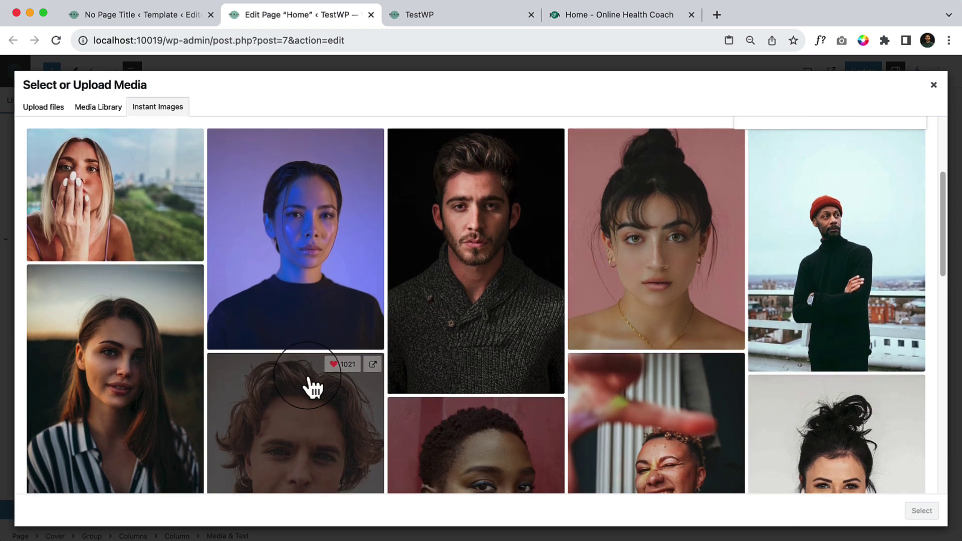
pyautogui.scroll(-5, 309, 386)
pyautogui.scroll(-4, 455, 425)
pyautogui.scroll(3, 455, 424)
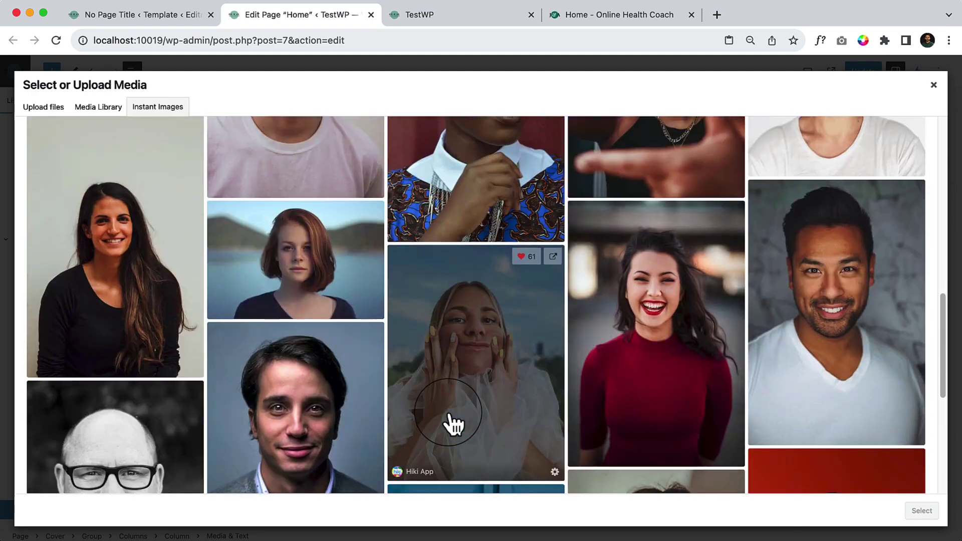
pyautogui.scroll(5, 455, 425)
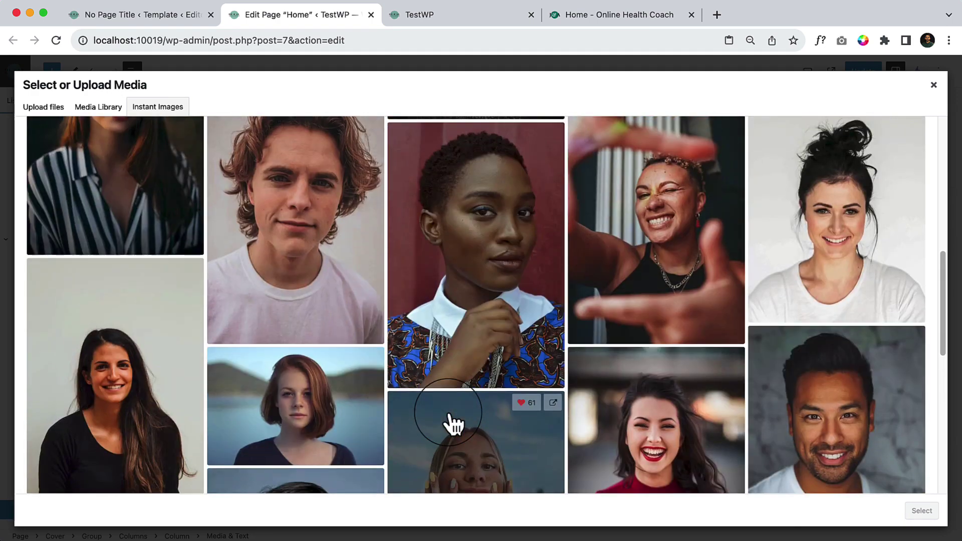
pyautogui.scroll(-5, 455, 425)
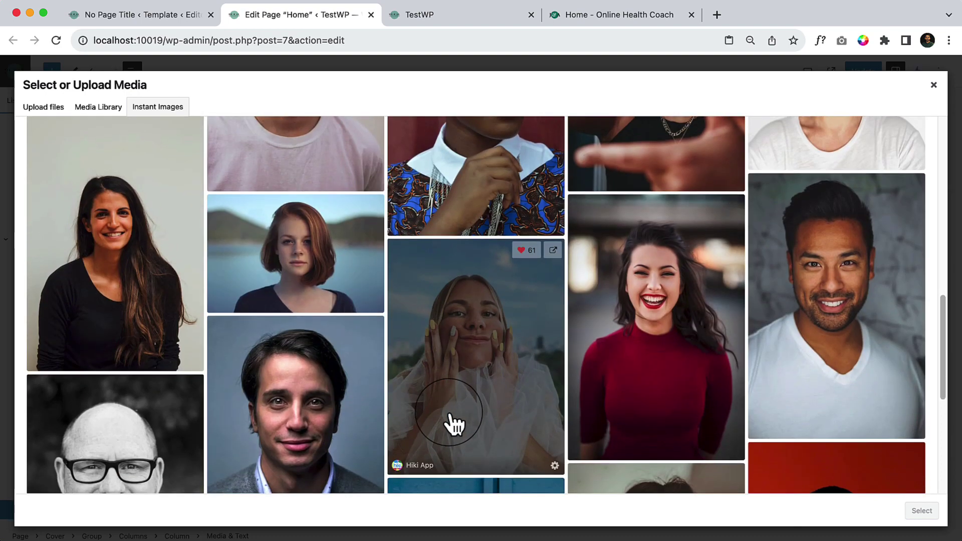
pyautogui.scroll(10, 482, 426)
pyautogui.scroll(-6, 393, 419)
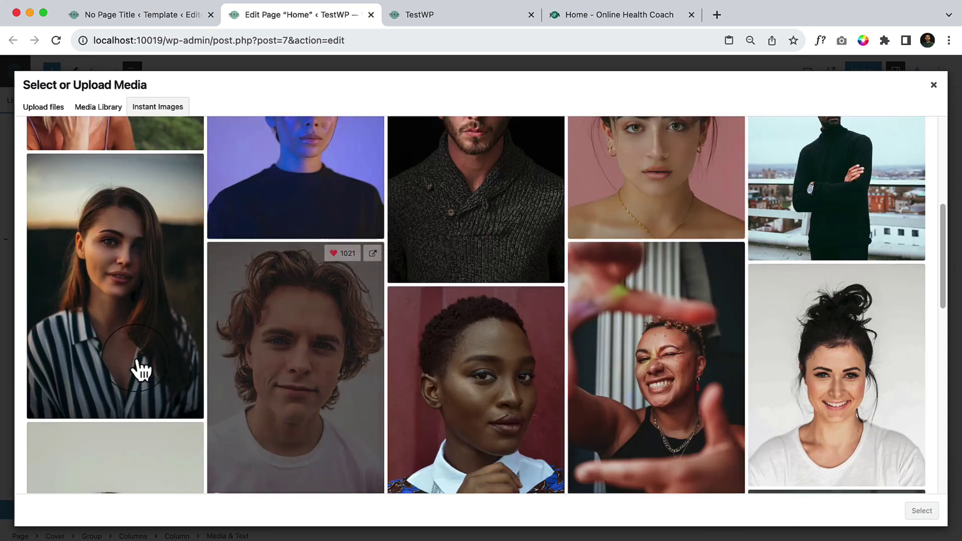
pyautogui.click(94, 323)
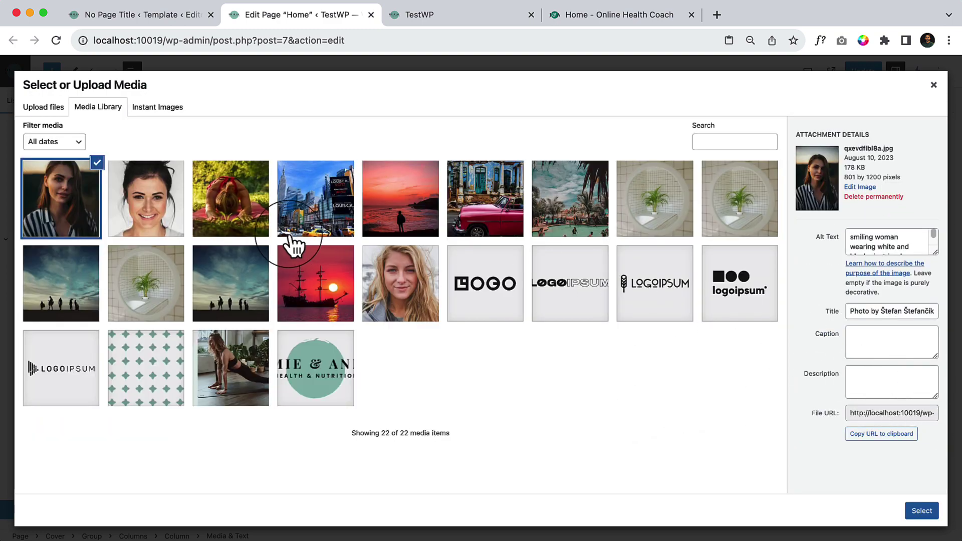
# Check the pixel dimensions of the white-shirt portrait, and open the striped-shirt portrait in the image editor for cropping
pyautogui.click(129, 217)
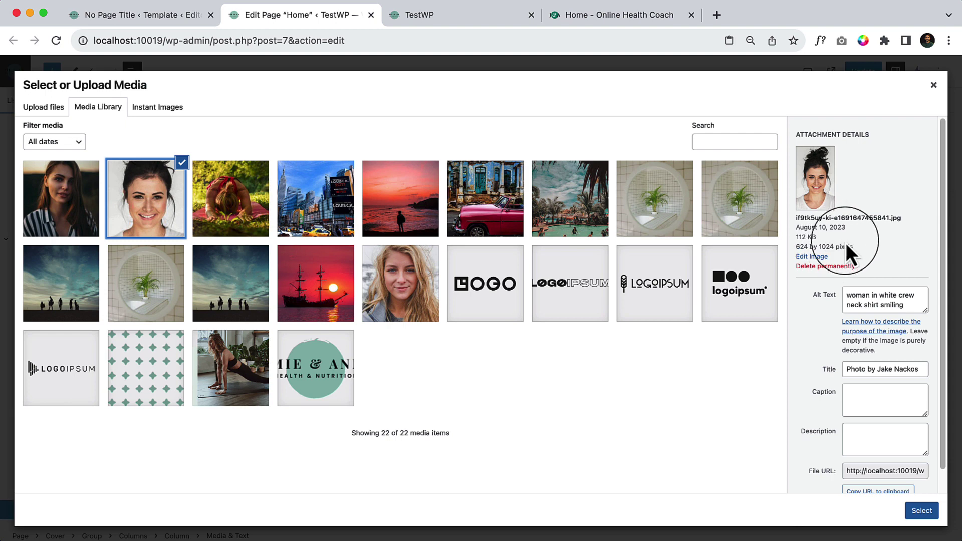
pyautogui.click(57, 201)
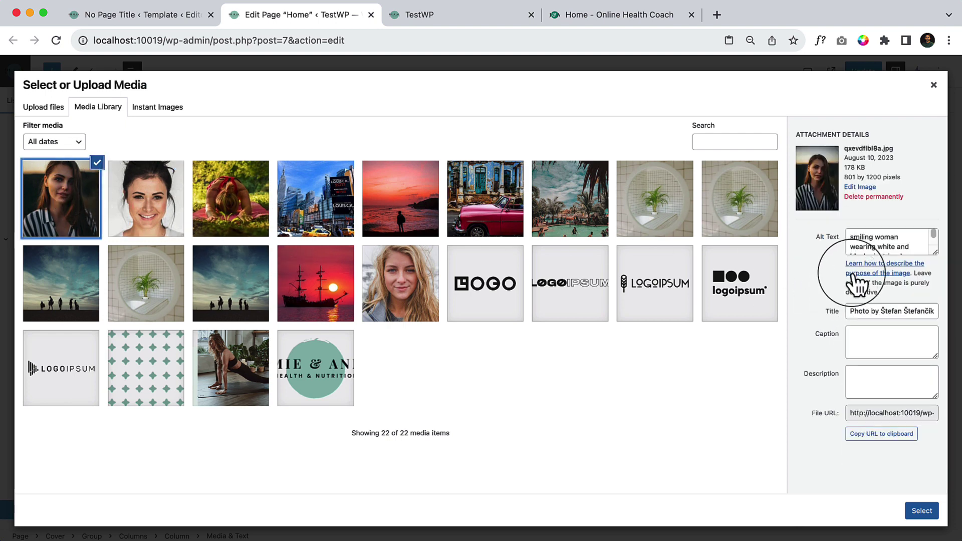
pyautogui.click(860, 188)
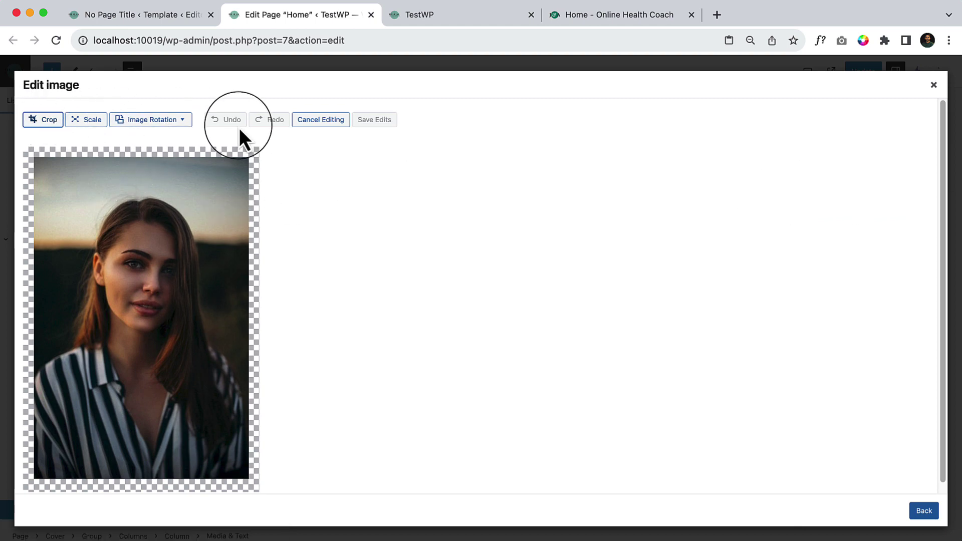
pyautogui.click(207, 286)
# Try to size the portrait's crop selection numerically, entering 802 × 1200
pyautogui.click(305, 214)
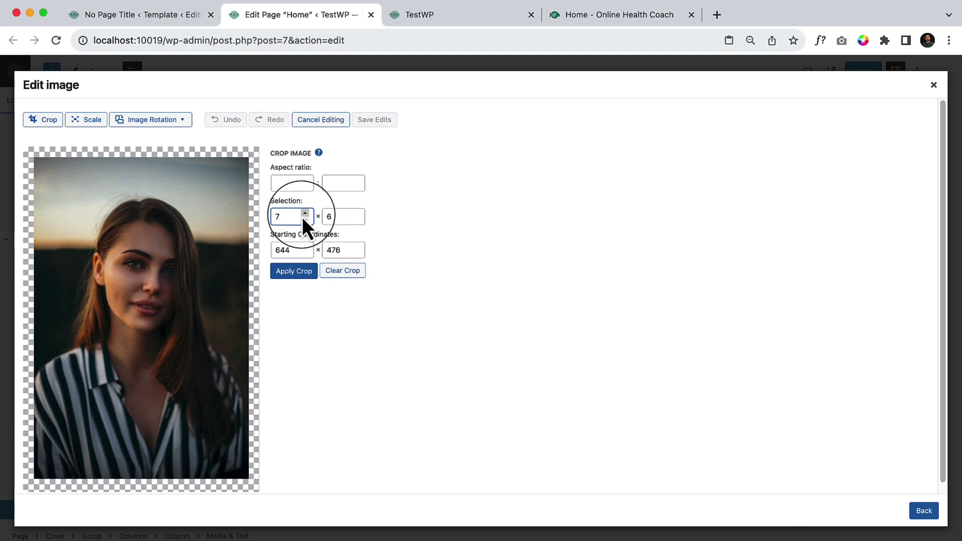
pyautogui.write('6')
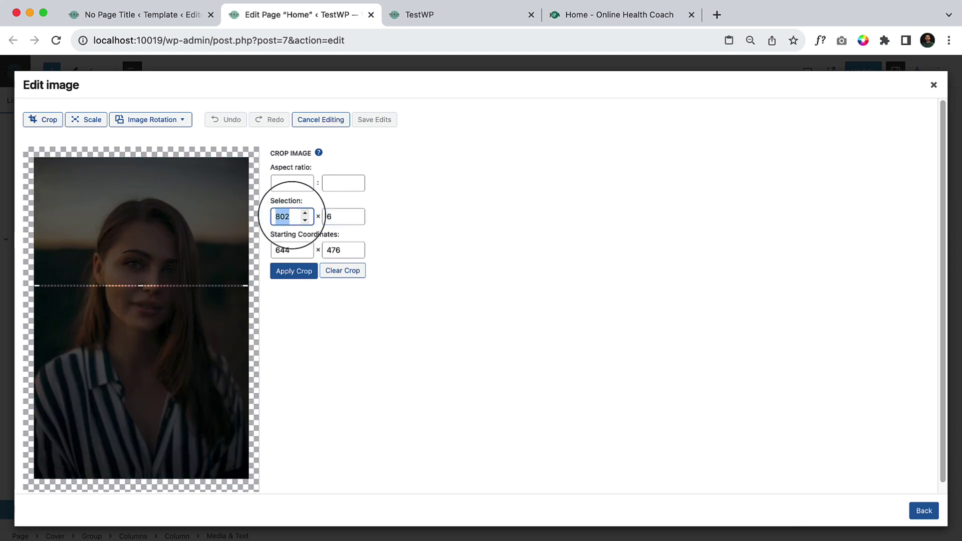
pyautogui.write('6')
pyautogui.hotkey('ctrl', 'z')
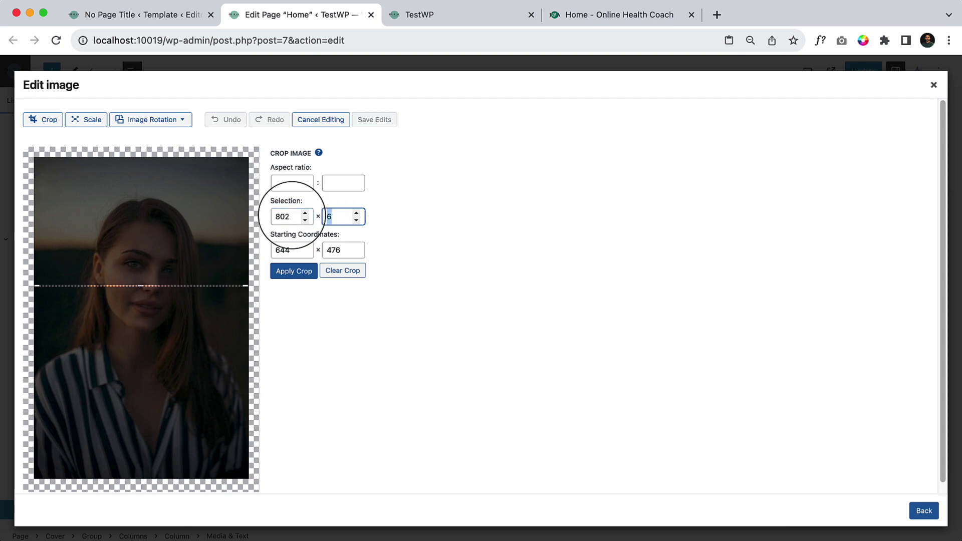
pyautogui.write('00')
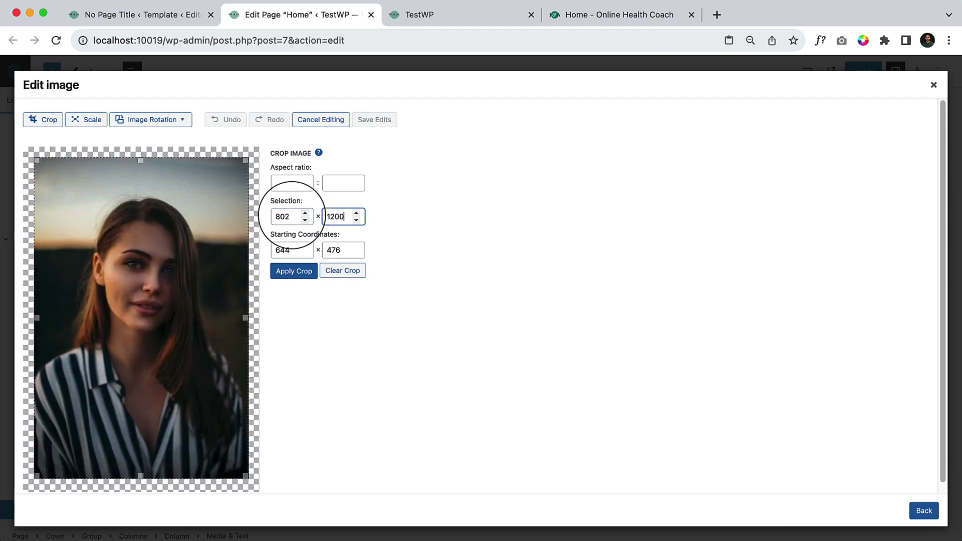
# Set the crop's starting coordinates to 624 × 1024
pyautogui.doubleClick(293, 216)
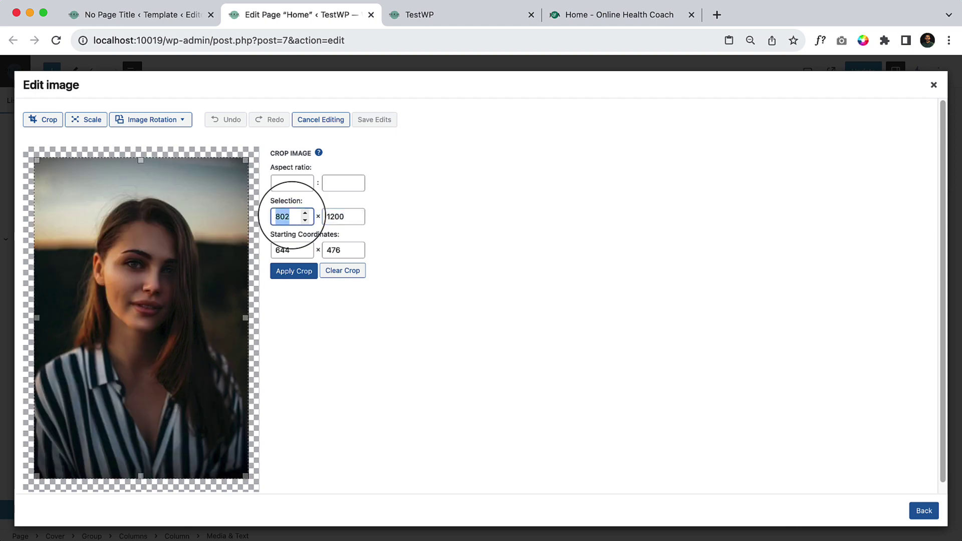
pyautogui.press('Tab')
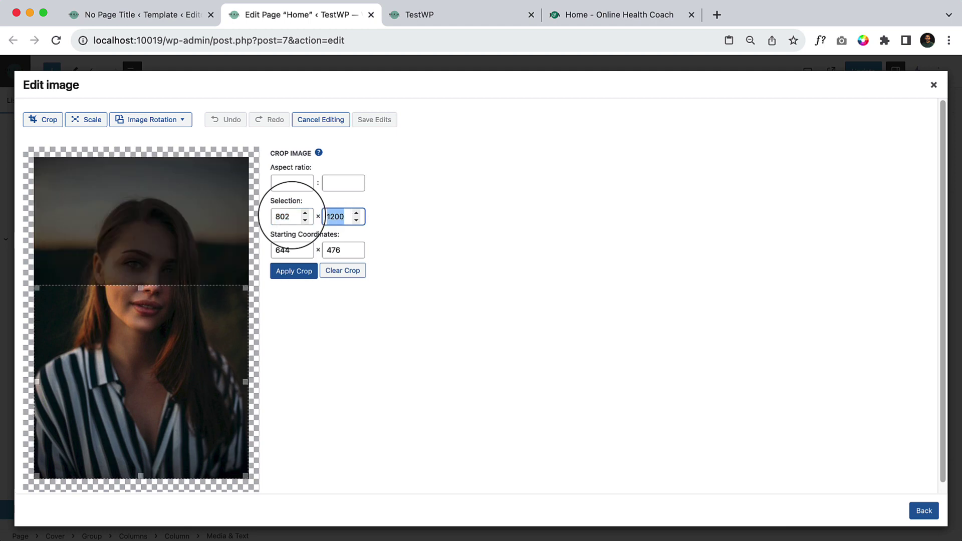
pyautogui.press('Tab')
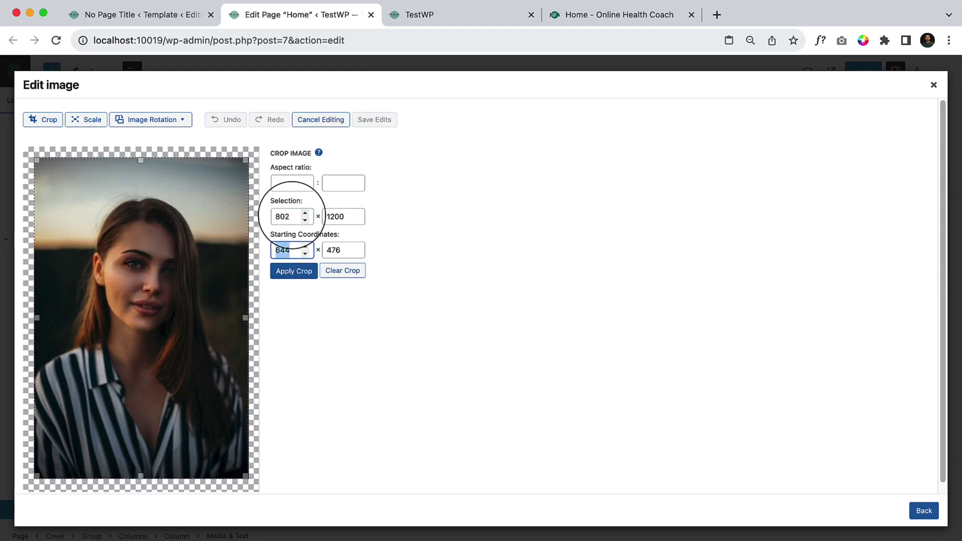
pyautogui.write('624')
pyautogui.press('Tab')
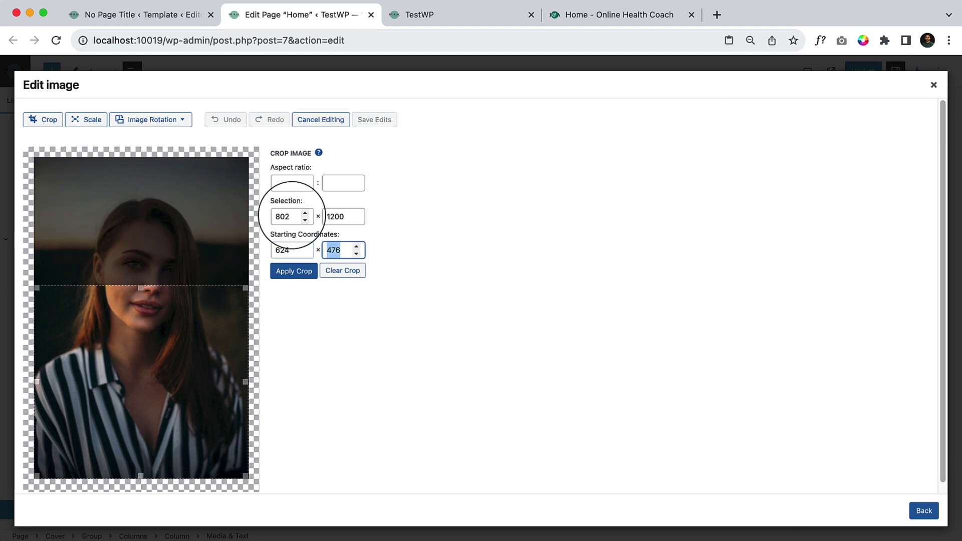
pyautogui.write('1024')
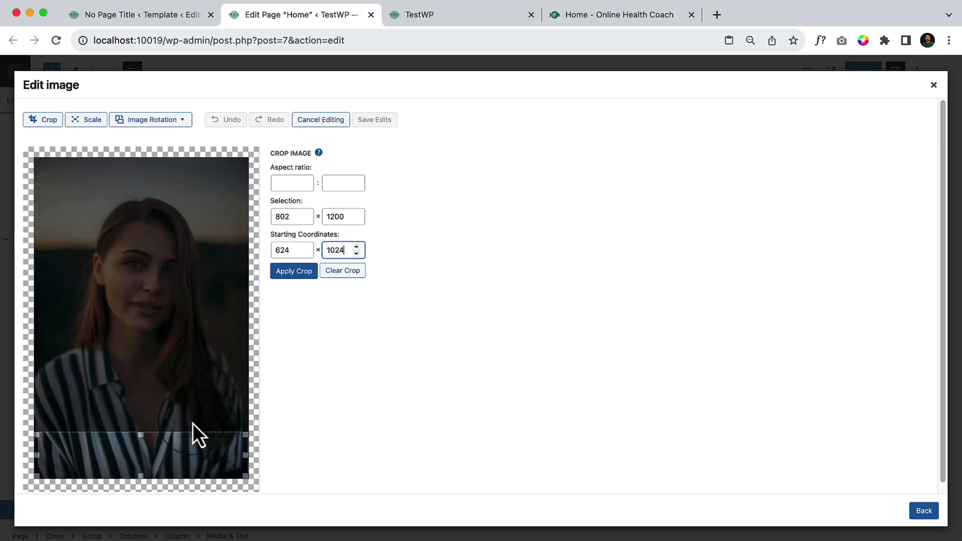
# Set the crop's starting coordinates to 0 × 0 and its selection size to 624 × 1024
pyautogui.moveTo(150, 451); pyautogui.dragTo(164, 384)
pyautogui.doubleClick(333, 250)
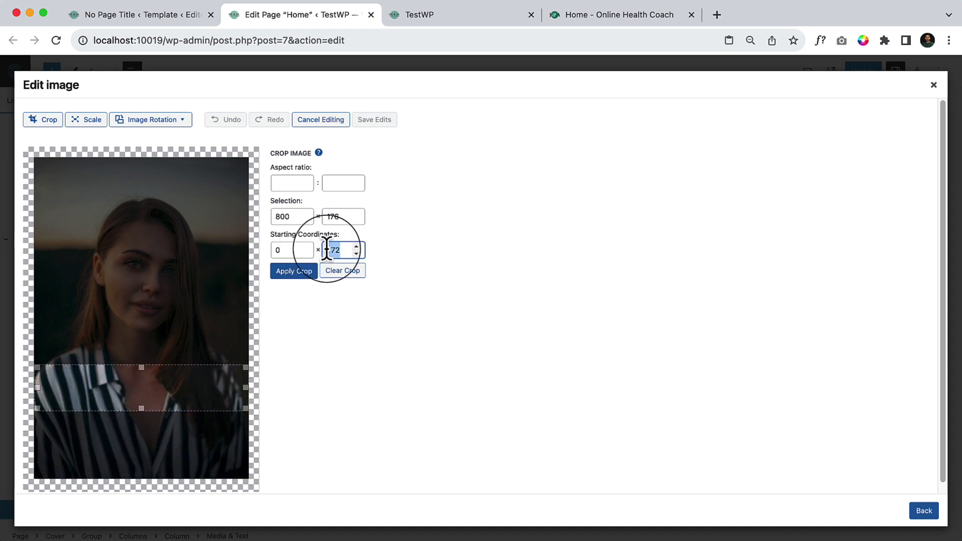
pyautogui.press('BackSpace')
pyautogui.write('0')
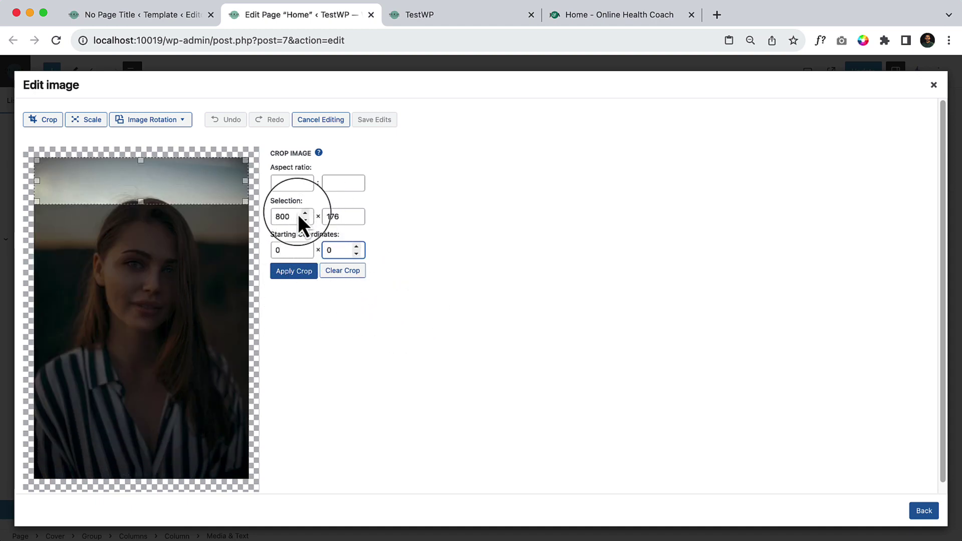
pyautogui.doubleClick(283, 218)
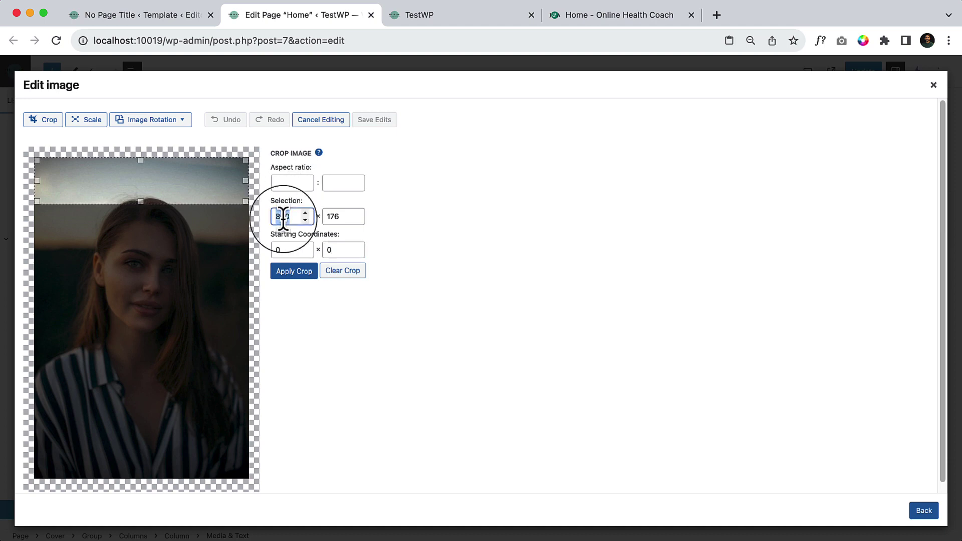
pyautogui.write('624')
pyautogui.press('Tab')
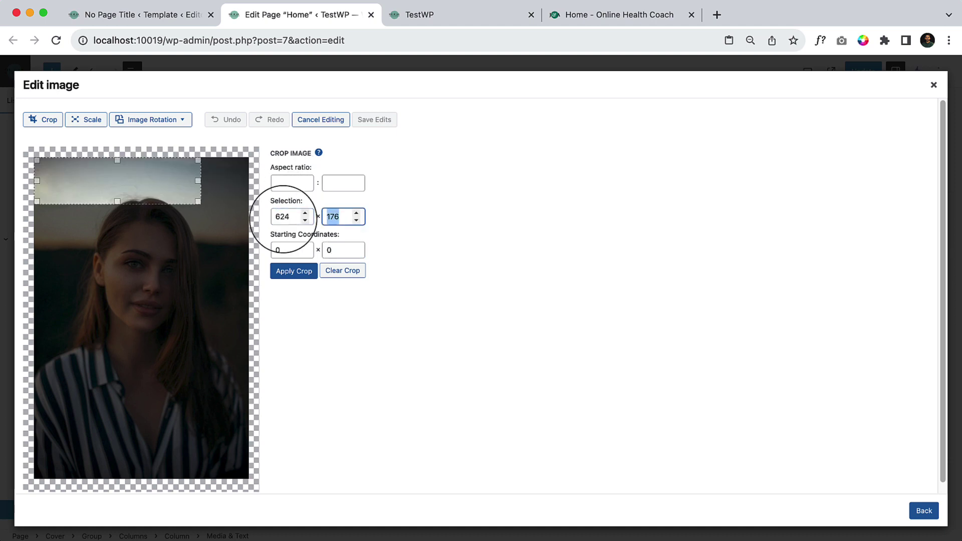
pyautogui.write('1024')
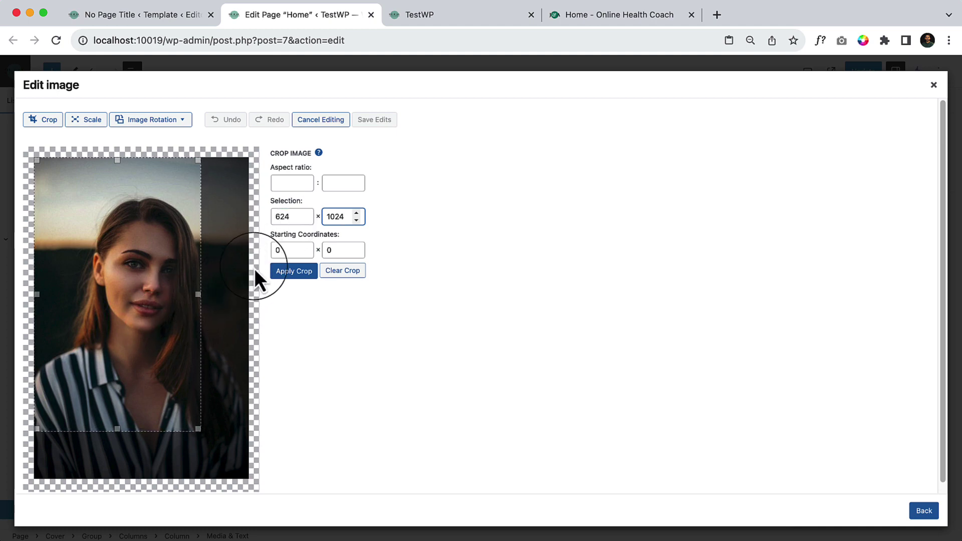
# Try offsetting the crop area horizontally with a larger starting coordinate, and reset that coordinate to 0
pyautogui.click(280, 250)
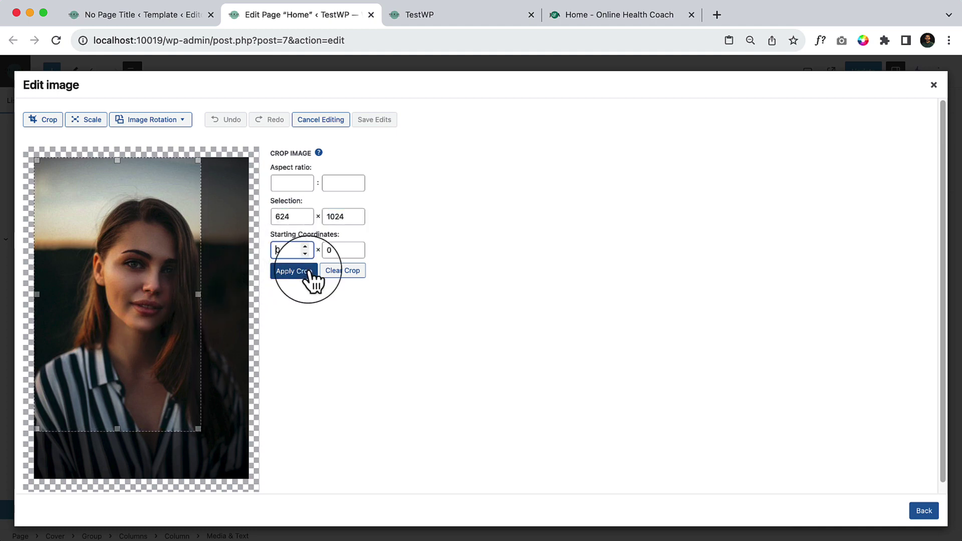
pyautogui.write('11')
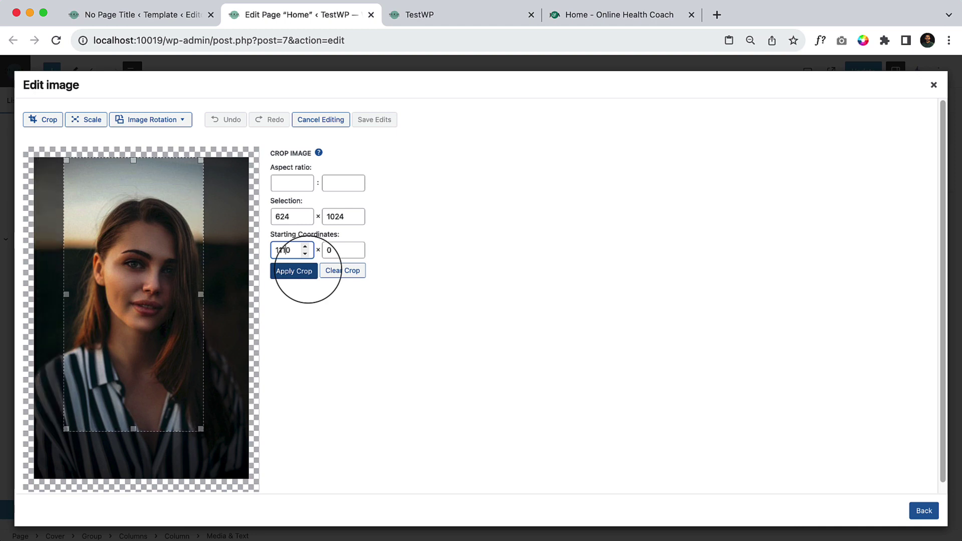
pyautogui.press('BackSpace')
pyautogui.press('BackSpace')
pyautogui.press('BackSpace')
pyautogui.press('BackSpace')
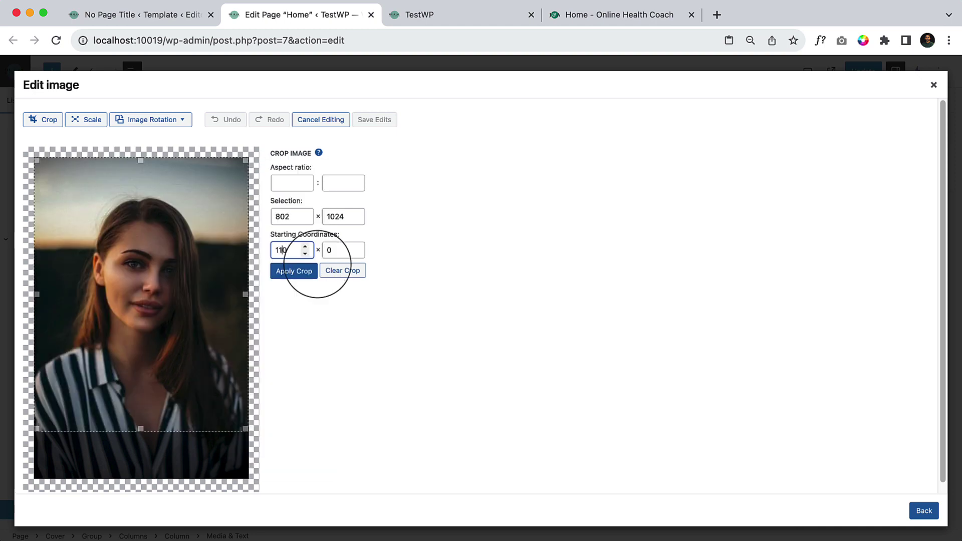
pyautogui.write('0')
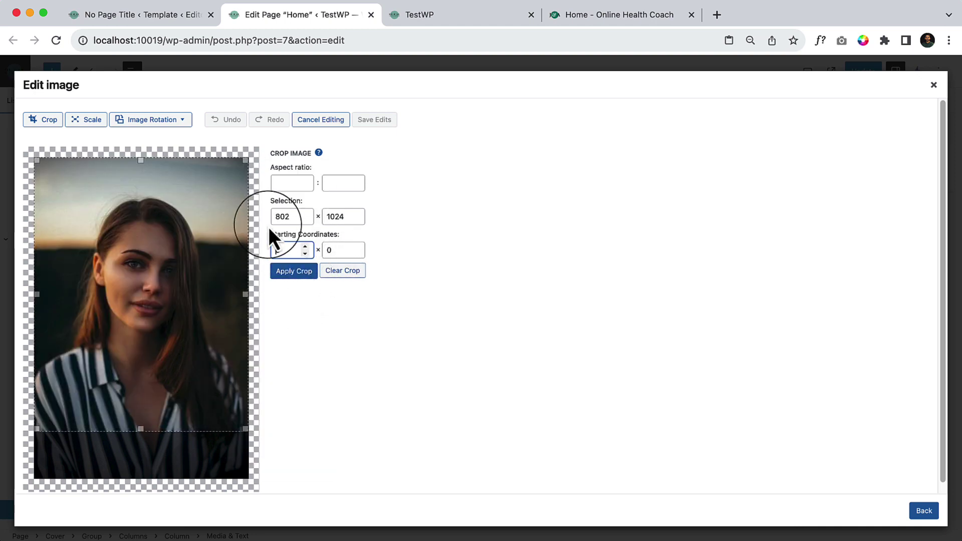
# Set the crop selection's width back to 624
pyautogui.doubleClick(282, 216)
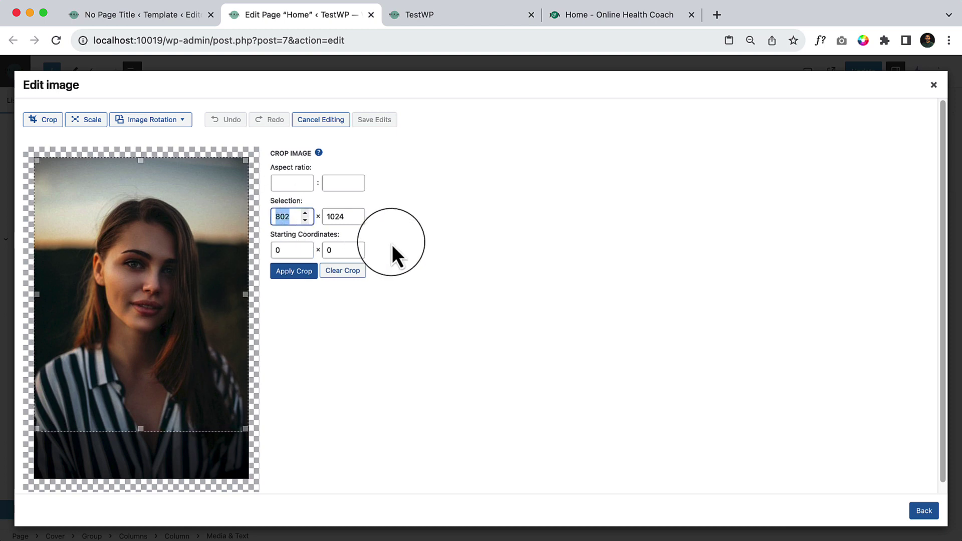
pyautogui.write('62')
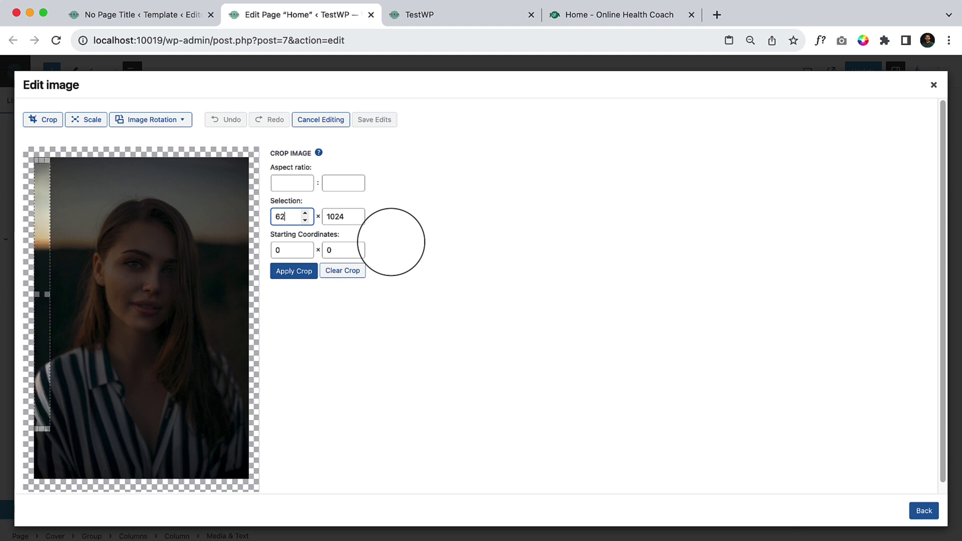
pyautogui.write('4')
pyautogui.press('Tab')
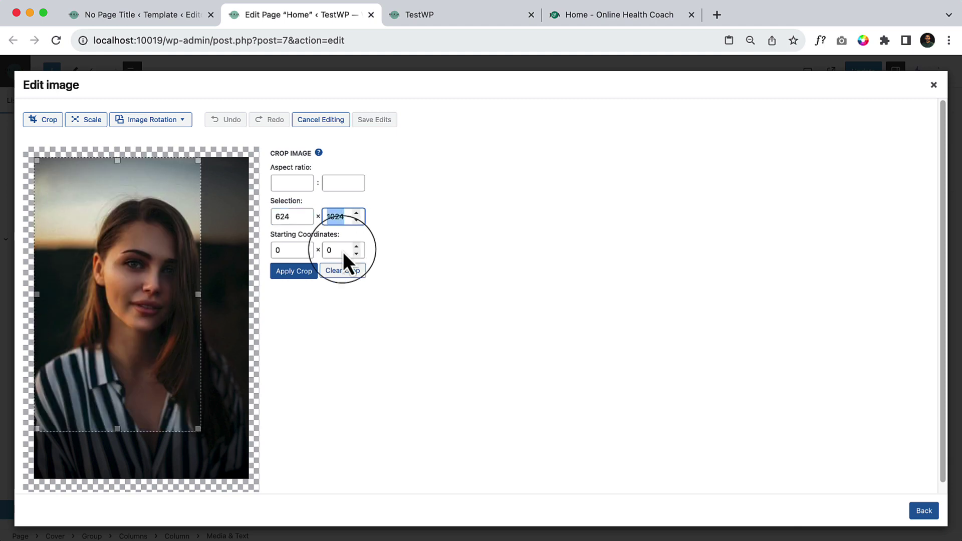
# Move the crop area to starting coordinates 96 × 82, apply the crop and save the edited portrait
pyautogui.moveTo(101, 290); pyautogui.dragTo(138, 316)
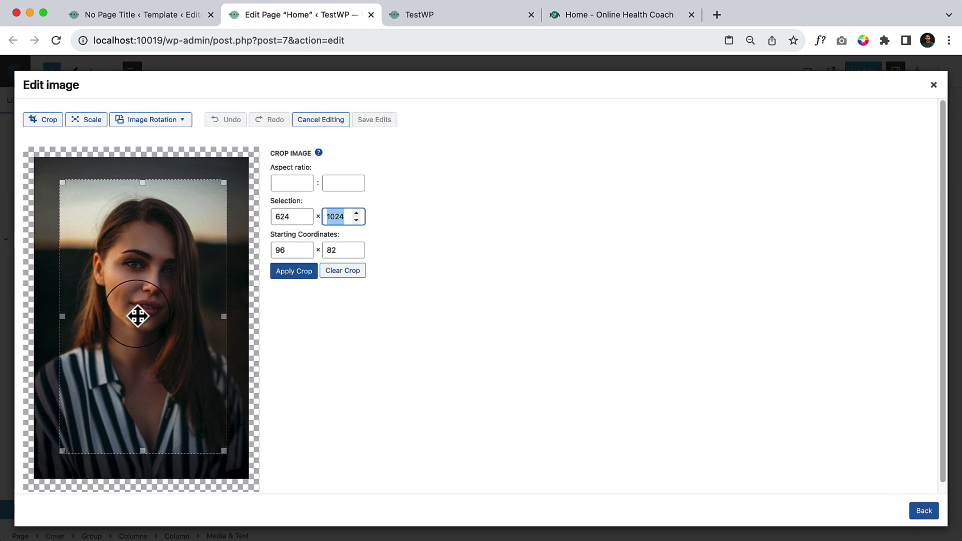
pyautogui.click(353, 314)
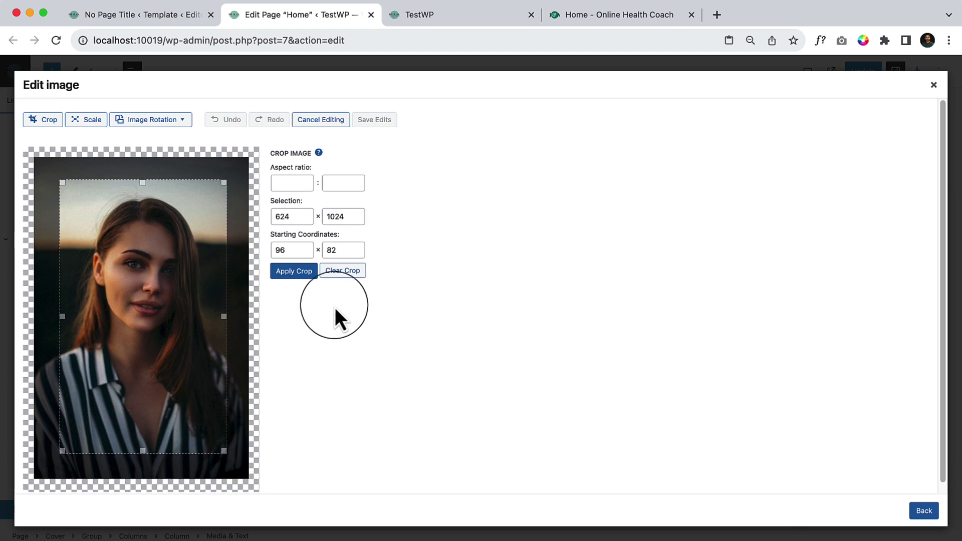
pyautogui.click(298, 272)
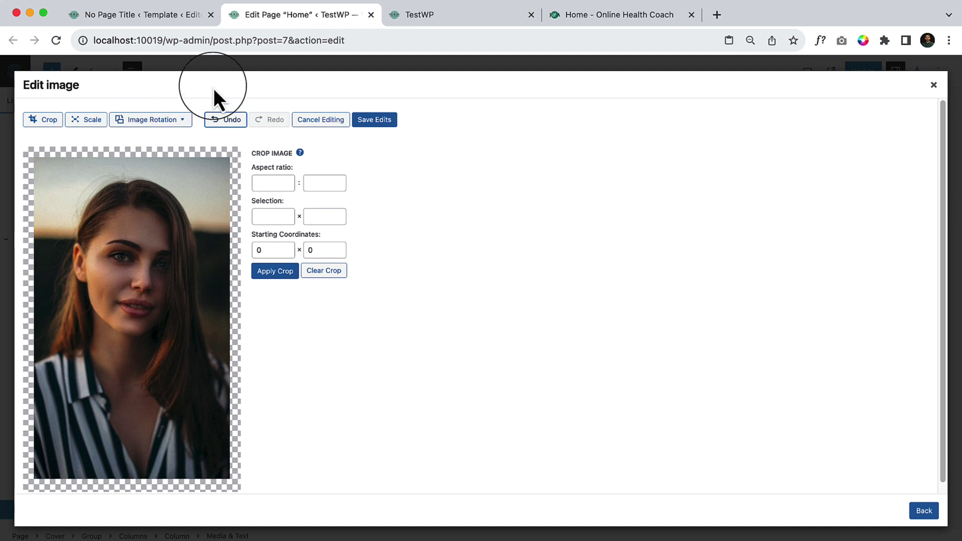
pyautogui.click(379, 121)
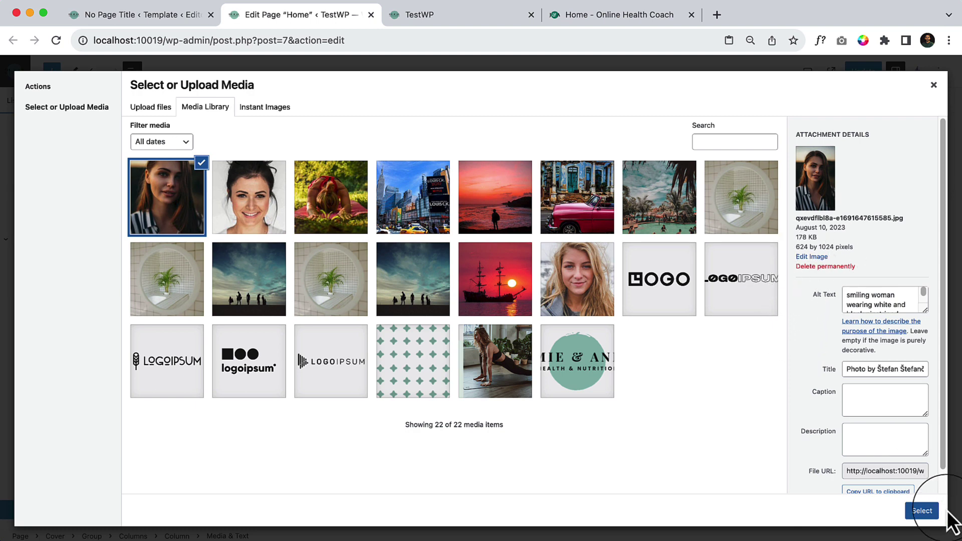
# Use the cropped portrait in the second trainer's Media & Text block and narrow its media width to 41
pyautogui.click(923, 512)
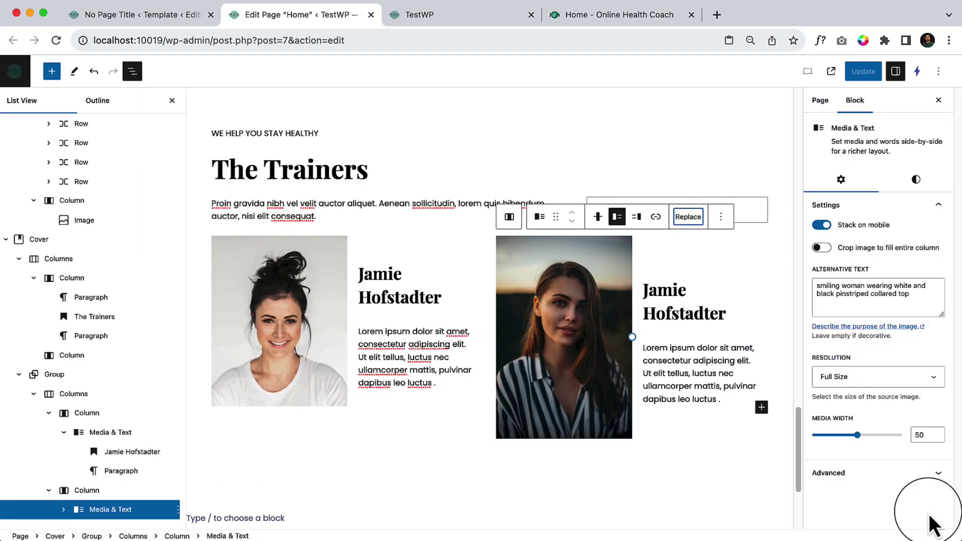
pyautogui.click(602, 359)
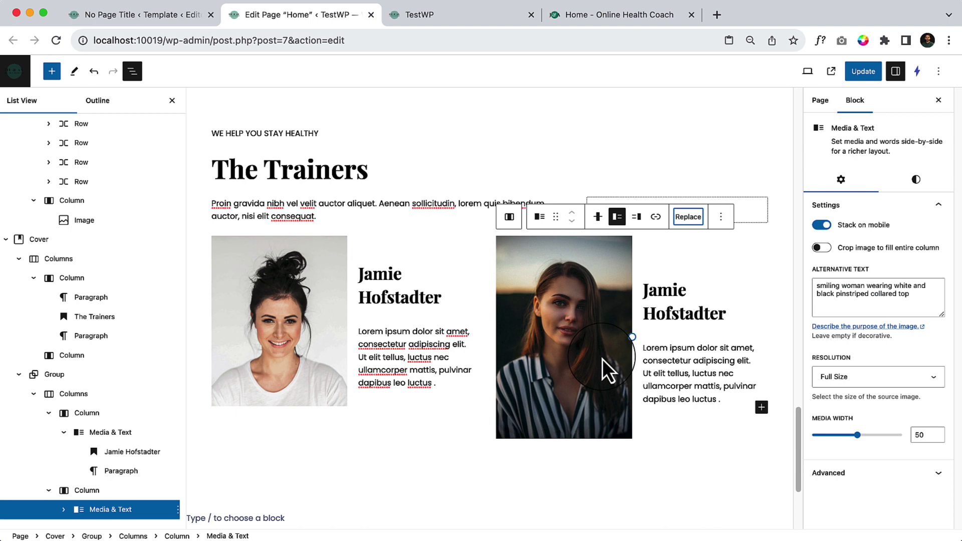
pyautogui.click(531, 347)
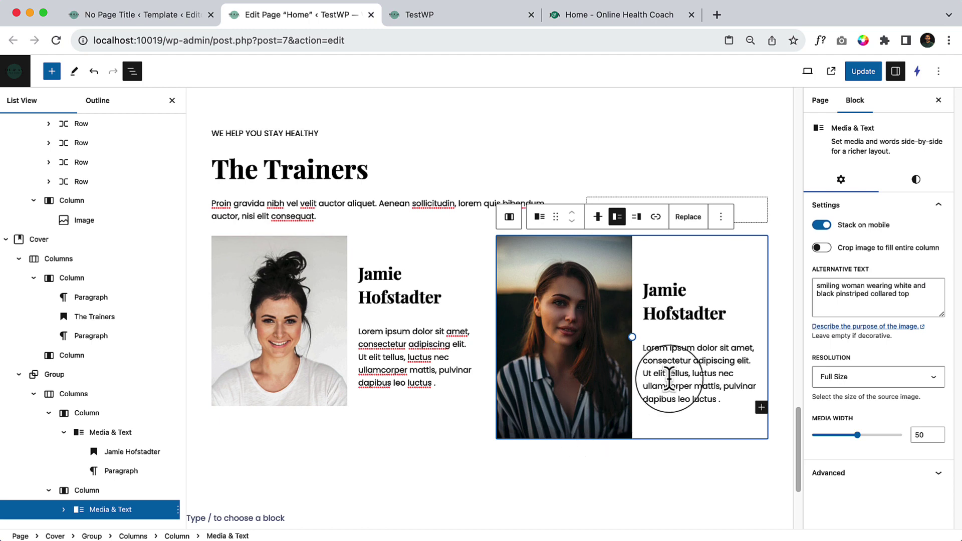
pyautogui.moveTo(632, 334); pyautogui.dragTo(609, 332)
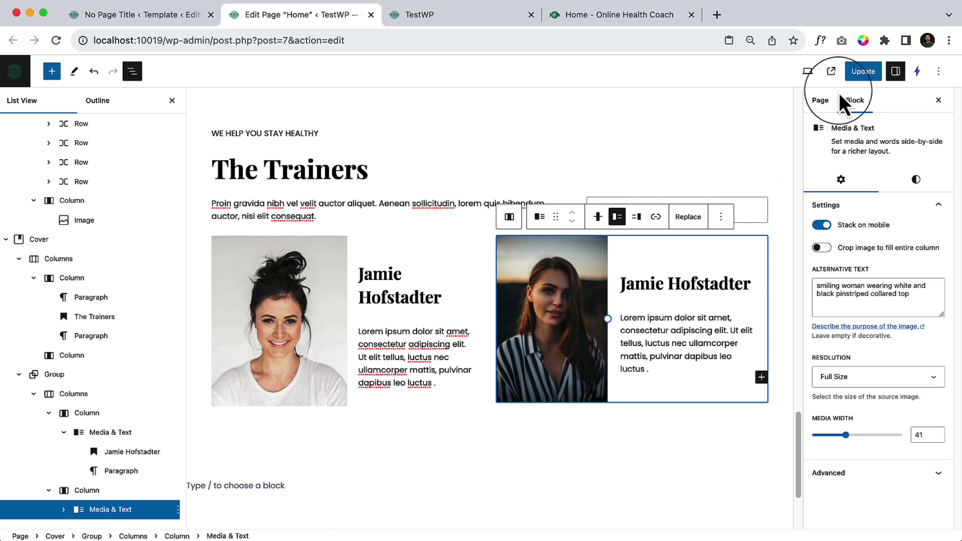
# Update the Home page and compare the two trainers' portrait heights on the live site
pyautogui.click(854, 74)
pyautogui.click(419, 15)
pyautogui.click(56, 40)
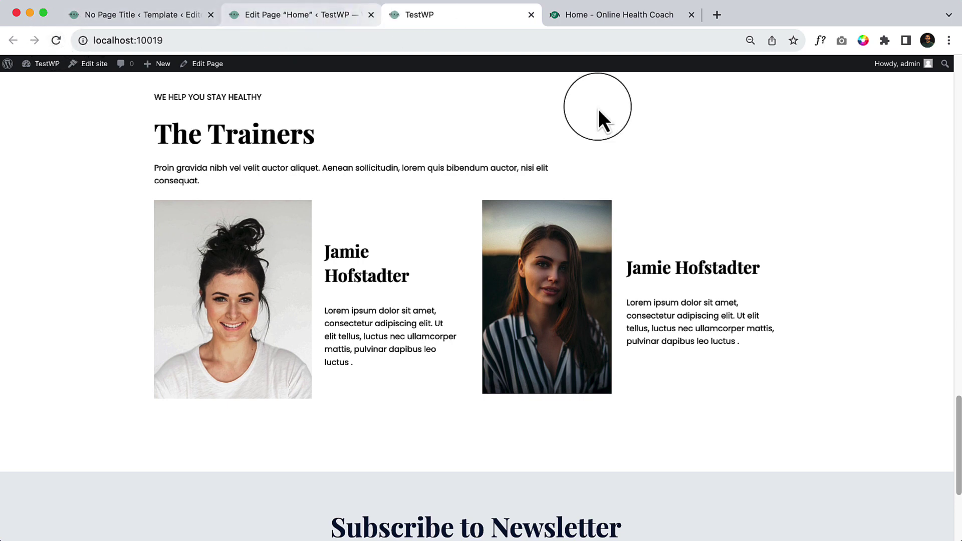
pyautogui.click(321, 20)
pyautogui.click(609, 314)
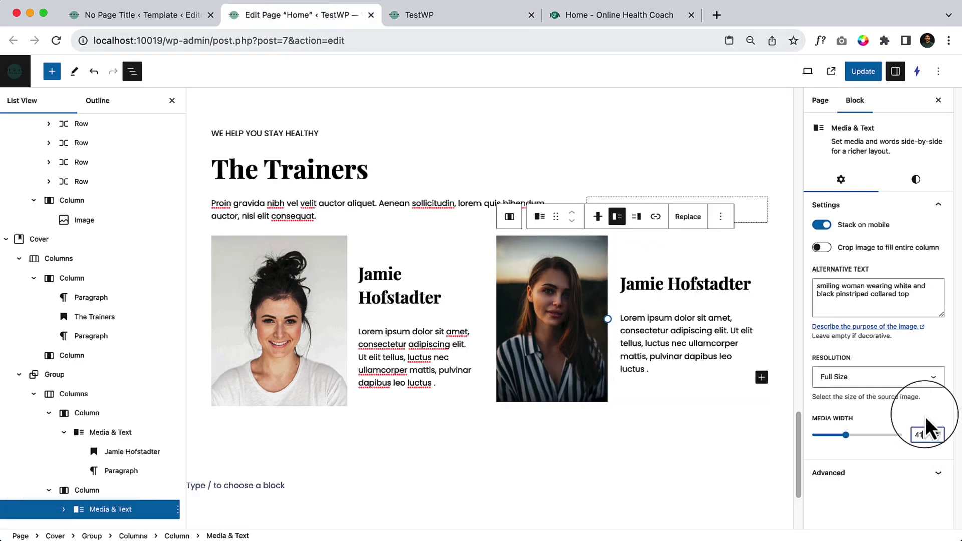
pyautogui.click(863, 71)
pyautogui.click(431, 15)
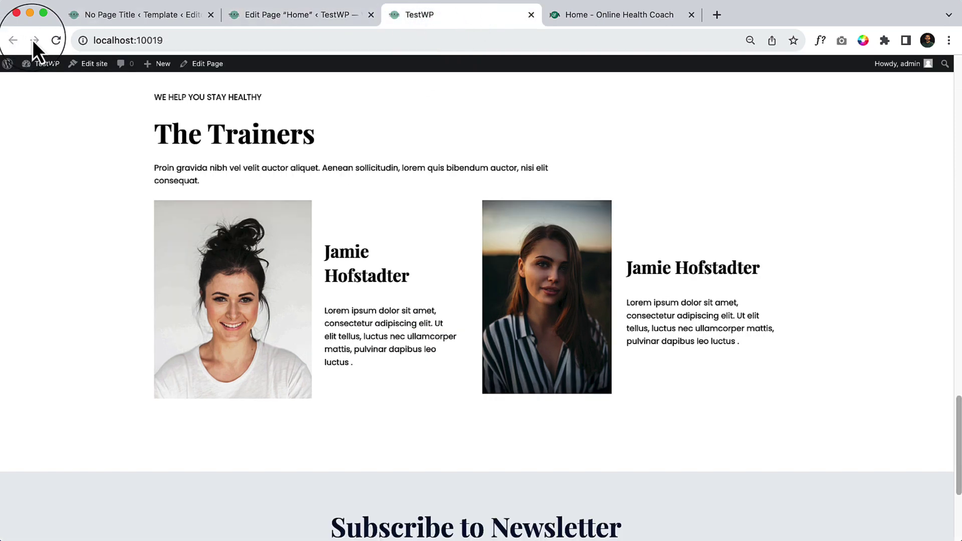
# Set the second trainer's media width to 42 in the page editor and update the page
pyautogui.click(245, 14)
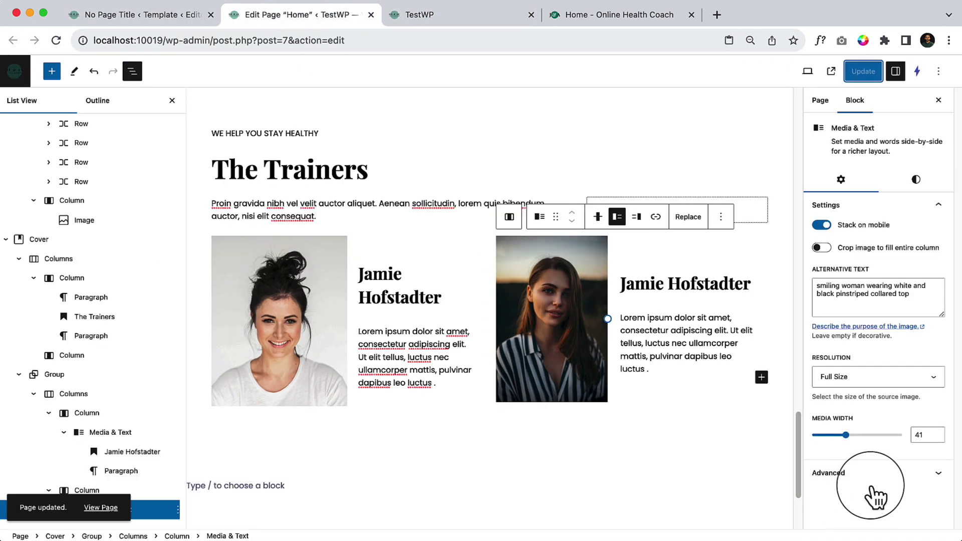
pyautogui.click(937, 436)
pyautogui.click(937, 432)
pyautogui.click(863, 71)
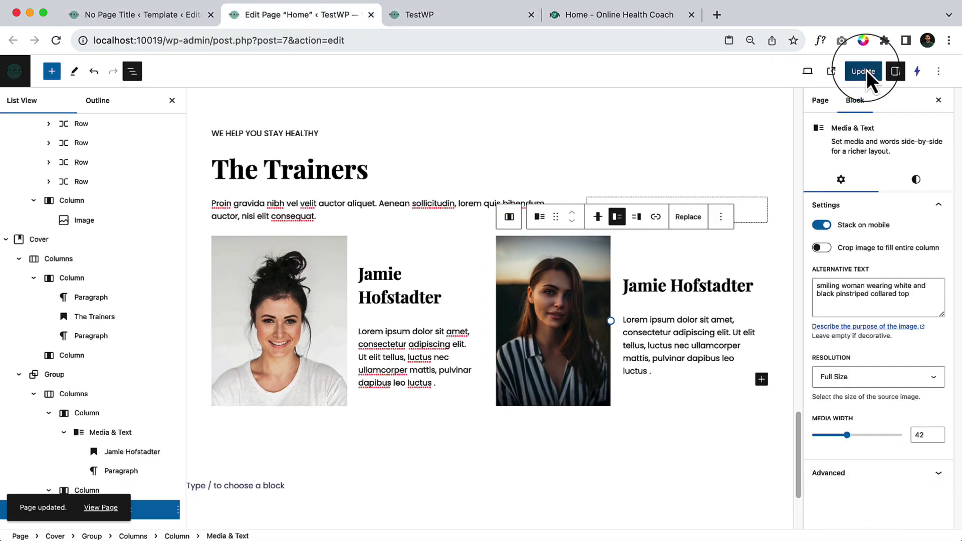
# Reload the live site and examine The Trainers section at the default browser zoom
pyautogui.click(451, 15)
pyautogui.click(54, 42)
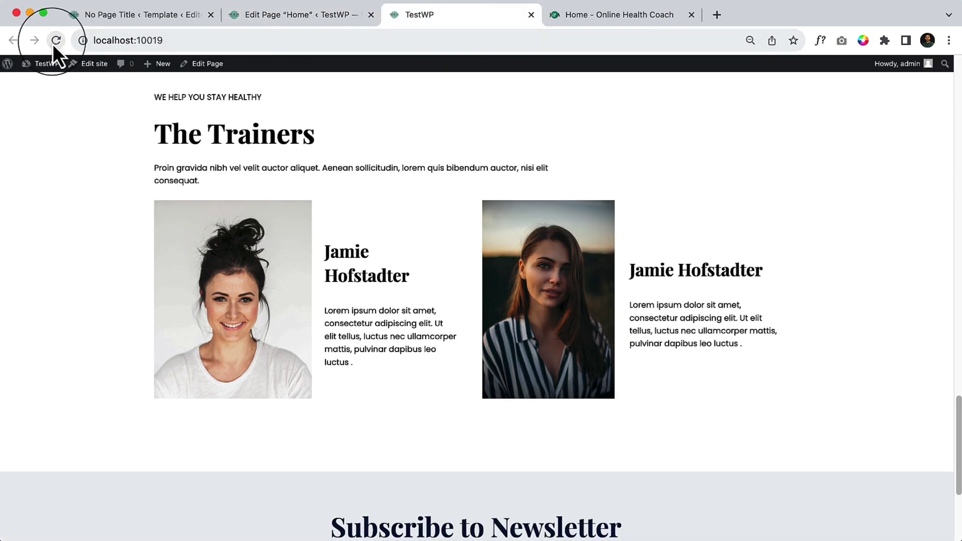
pyautogui.scroll(-6, 788, 441)
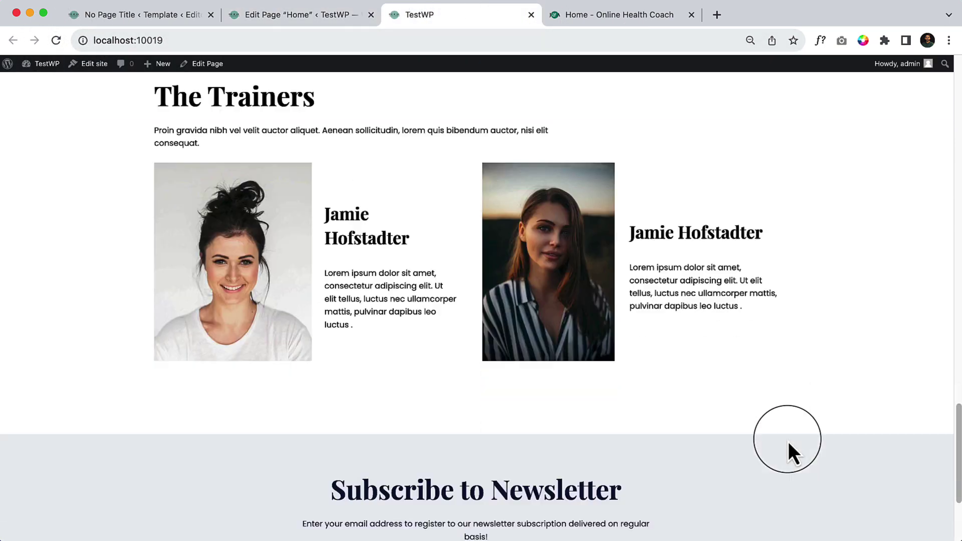
pyautogui.press('super+0')
pyautogui.scroll(5, 789, 441)
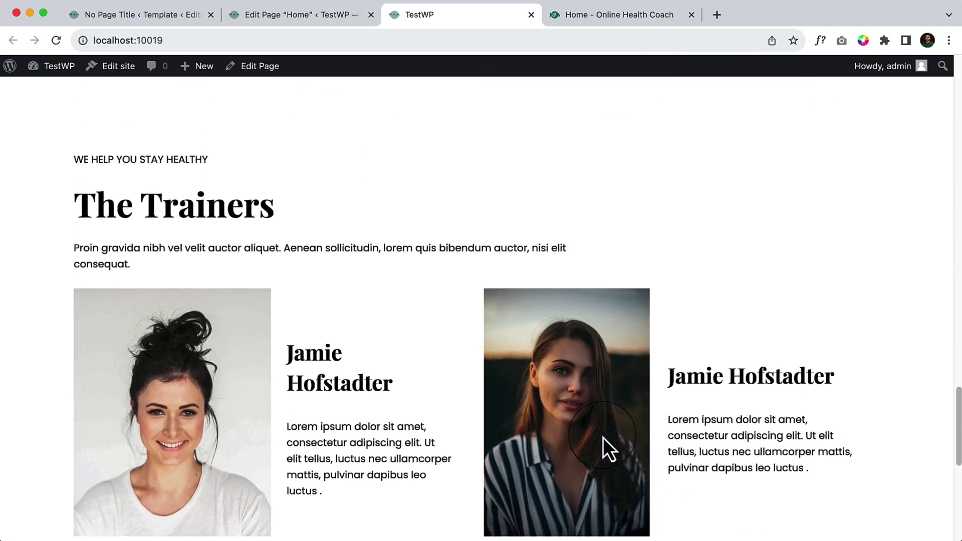
pyautogui.scroll(-5, 604, 441)
# Return to the Home page editor and set the browser zoom to 75%
pyautogui.click(303, 19)
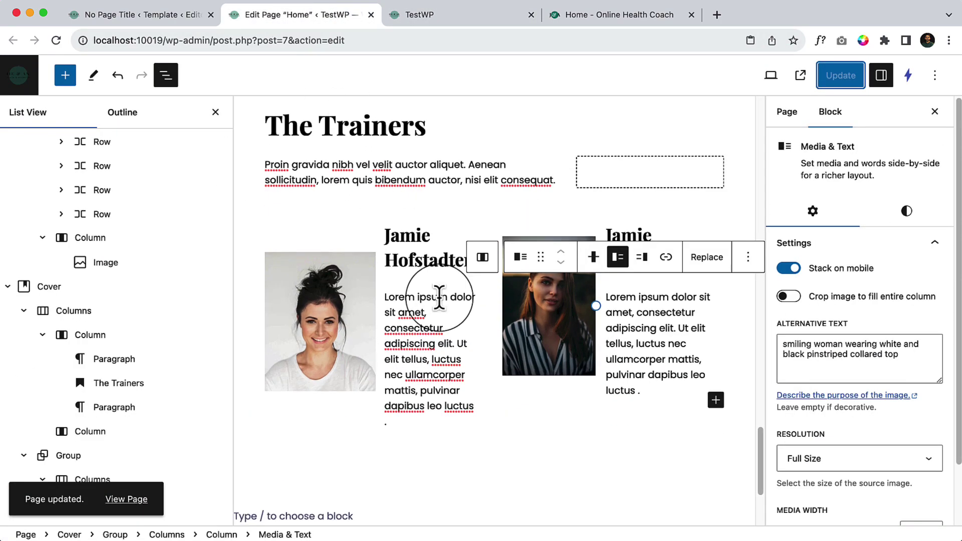
pyautogui.click(476, 405)
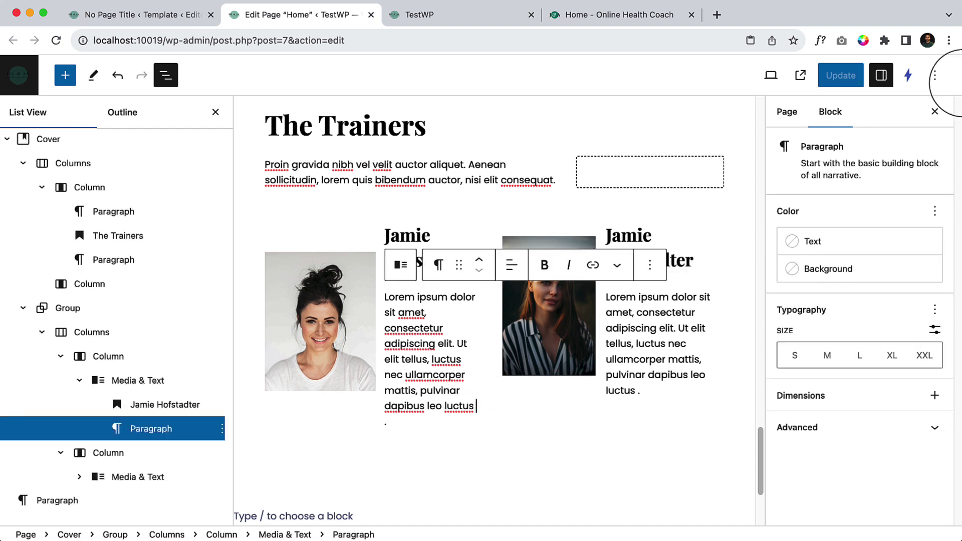
pyautogui.click(935, 76)
pyautogui.click(949, 40)
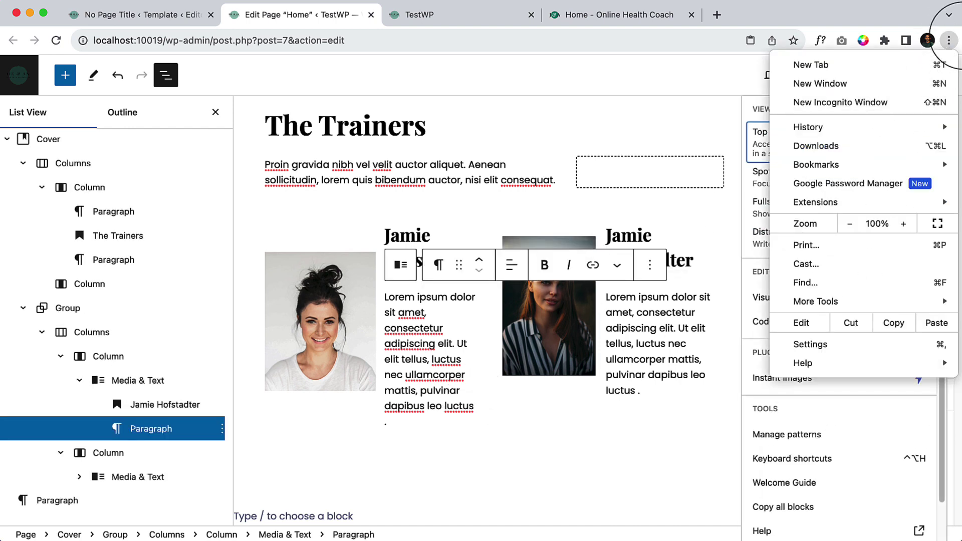
pyautogui.click(849, 225)
pyautogui.click(849, 230)
pyautogui.click(848, 231)
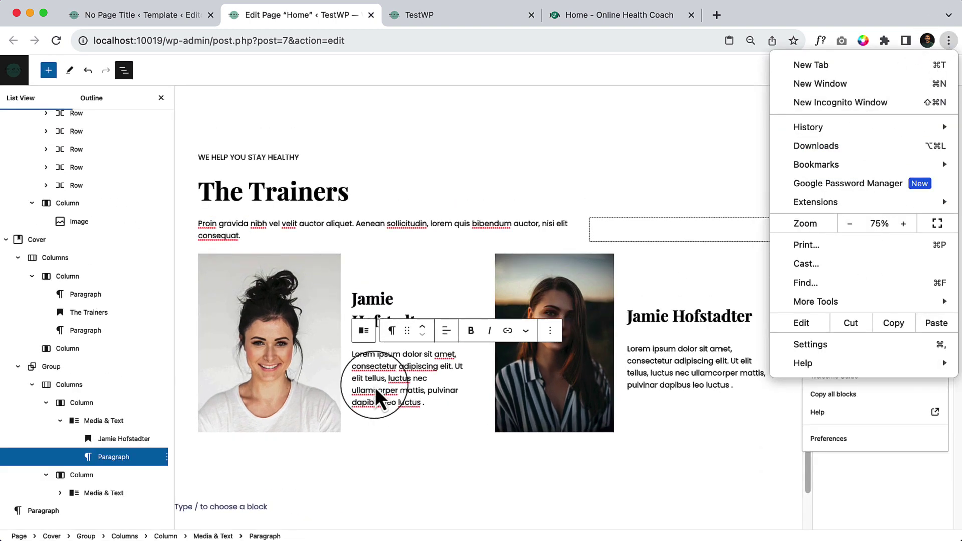
# Insert a Social Icons block below the first trainer's description paragraph
pyautogui.click(431, 405)
pyautogui.click(479, 420)
pyautogui.press('Return')
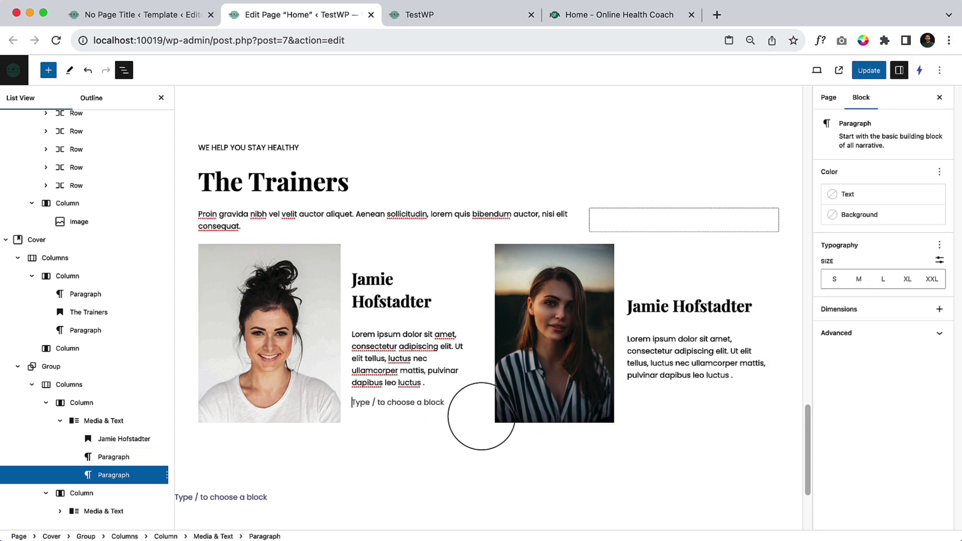
pyautogui.write('/so')
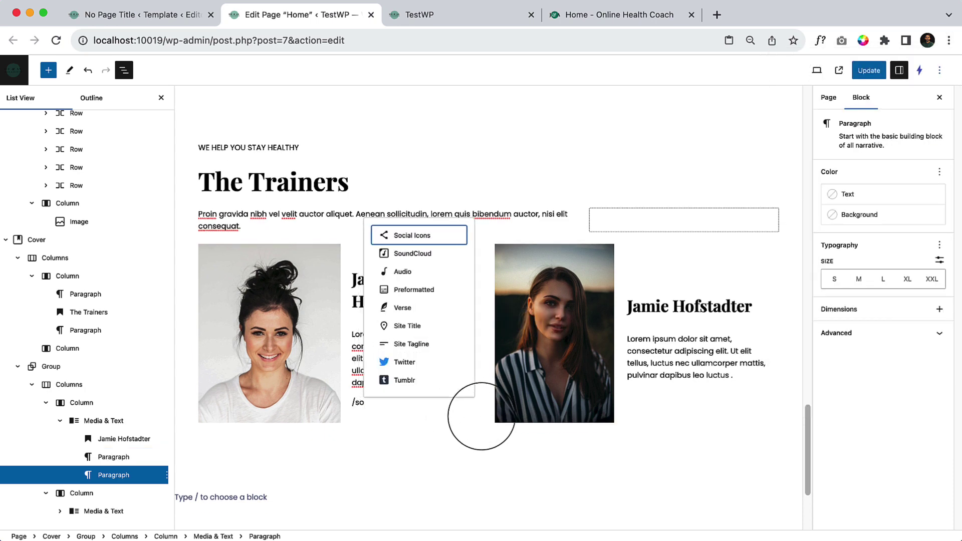
pyautogui.press('Return')
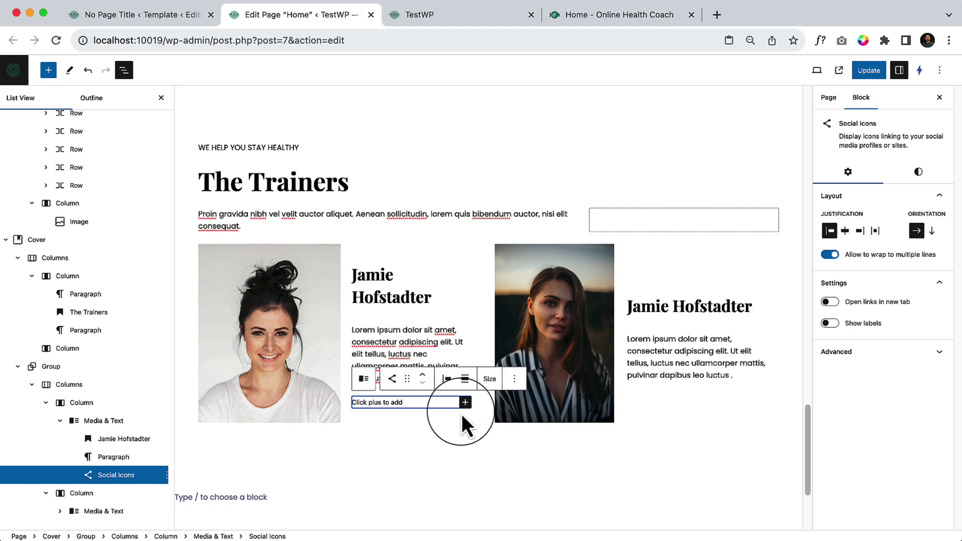
# Add a Facebook icon to the first trainer's social icons with # as its link address
pyautogui.click(466, 402)
pyautogui.click(422, 471)
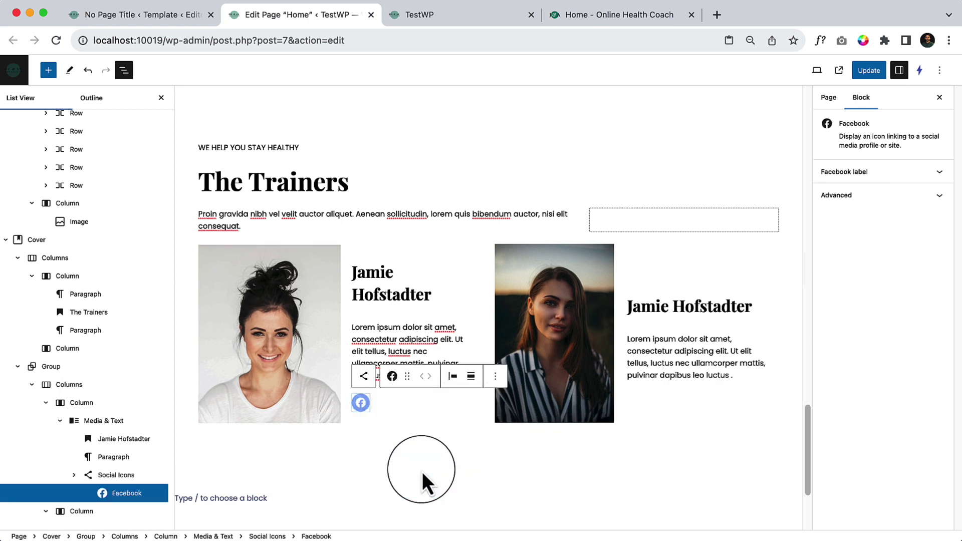
pyautogui.click(361, 404)
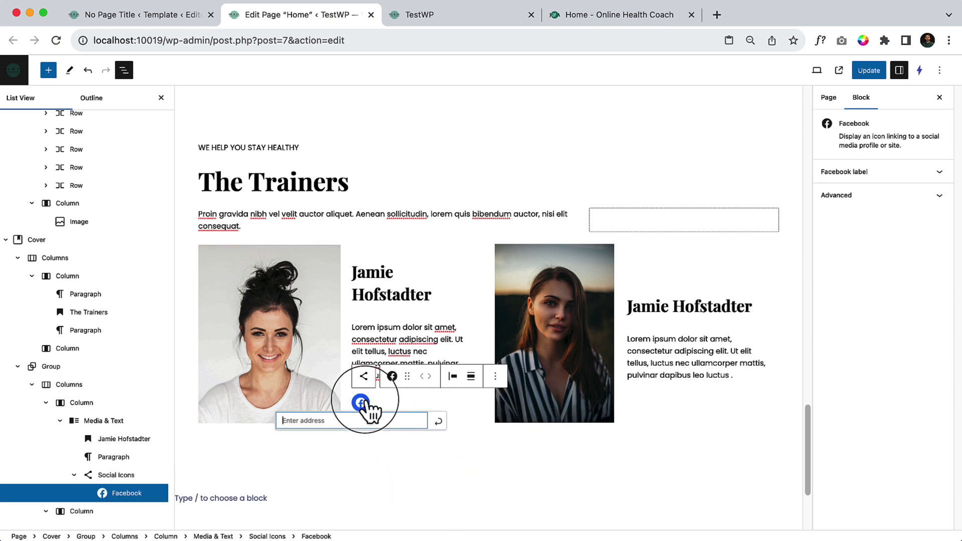
pyautogui.write('#')
pyautogui.click(440, 421)
# Add a Twitter icon beside the Facebook icon with # as its link address
pyautogui.click(417, 401)
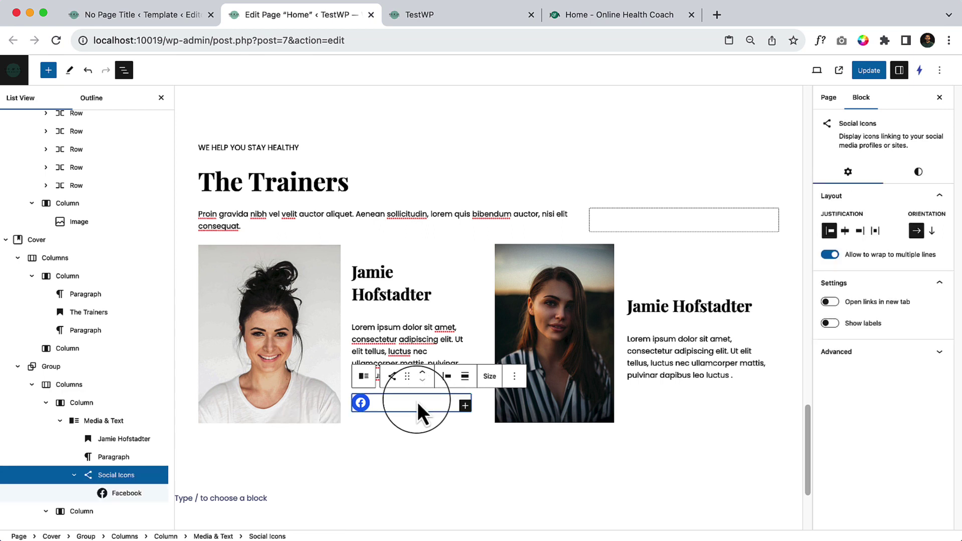
pyautogui.click(465, 406)
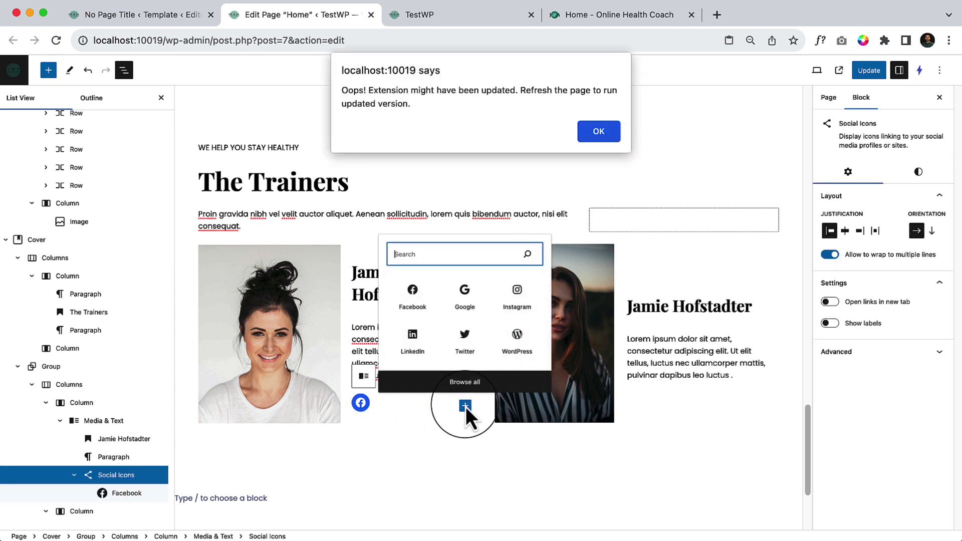
pyautogui.click(598, 132)
pyautogui.click(460, 336)
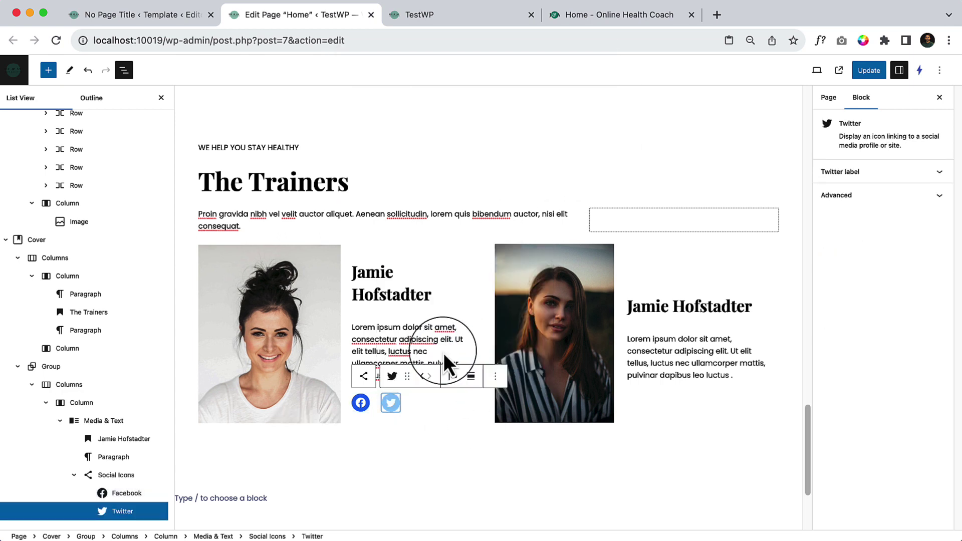
pyautogui.click(391, 403)
pyautogui.click(393, 422)
pyautogui.write('#')
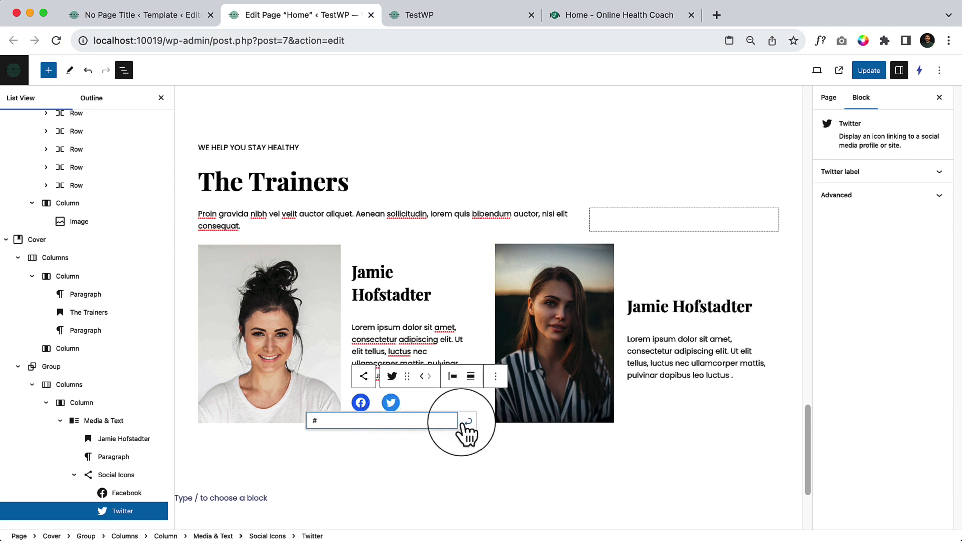
pyautogui.click(466, 424)
# Copy the first trainer's Social Icons block and paste it below the second trainer's description
pyautogui.click(422, 406)
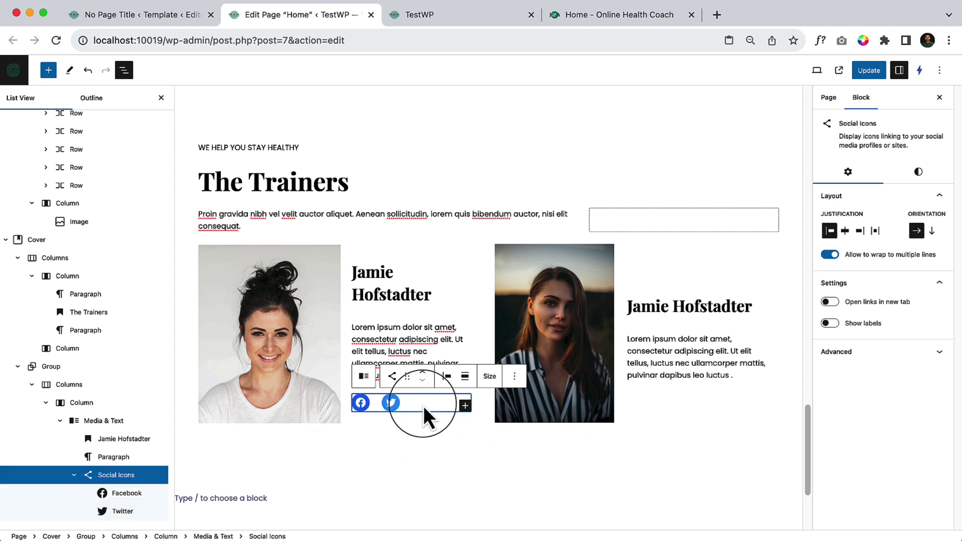
pyautogui.hotkey('ctrl', 'c')
pyautogui.click(688, 394)
pyautogui.click(749, 379)
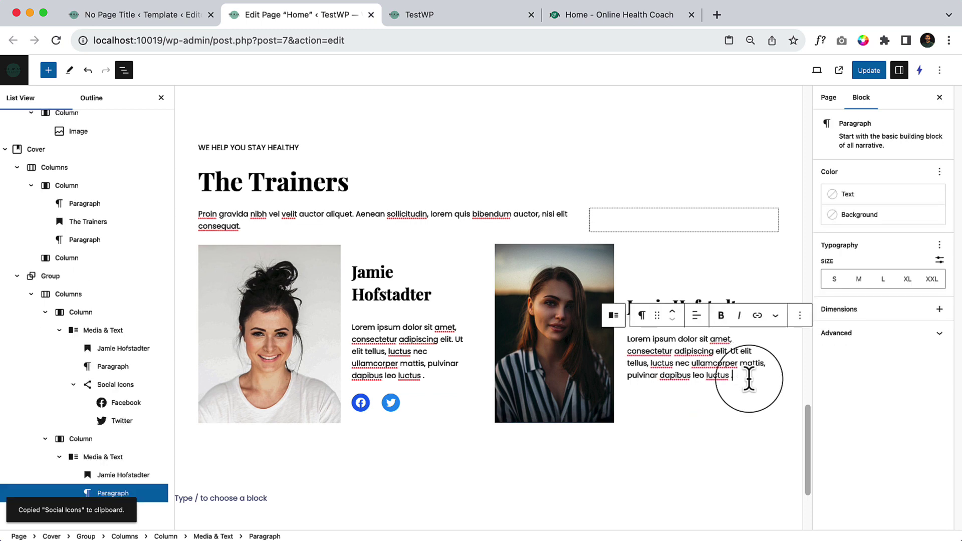
pyautogui.hotkey('ctrl', 'v')
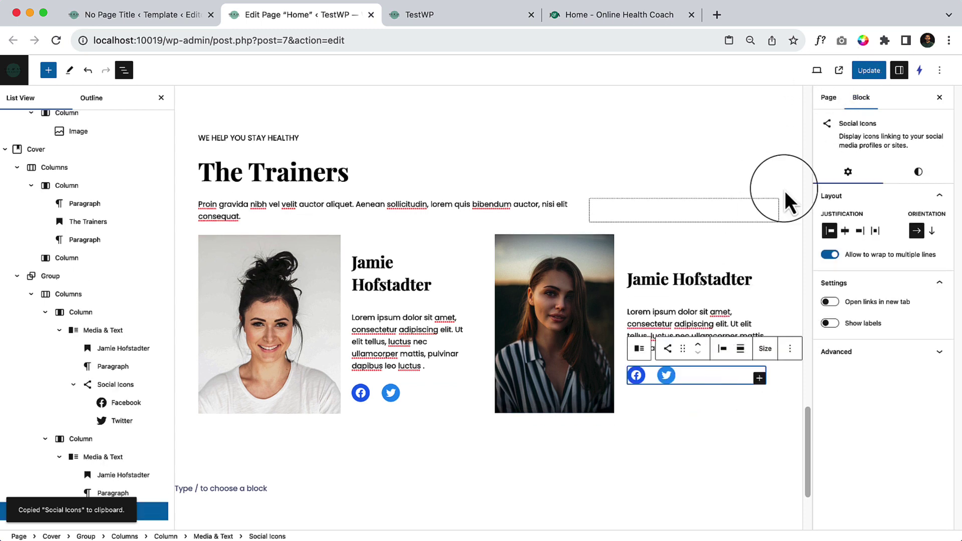
# Set the first trainer's Social Icons block to the Logos Only style with the Primary green theme colour for its icons
pyautogui.click(429, 393)
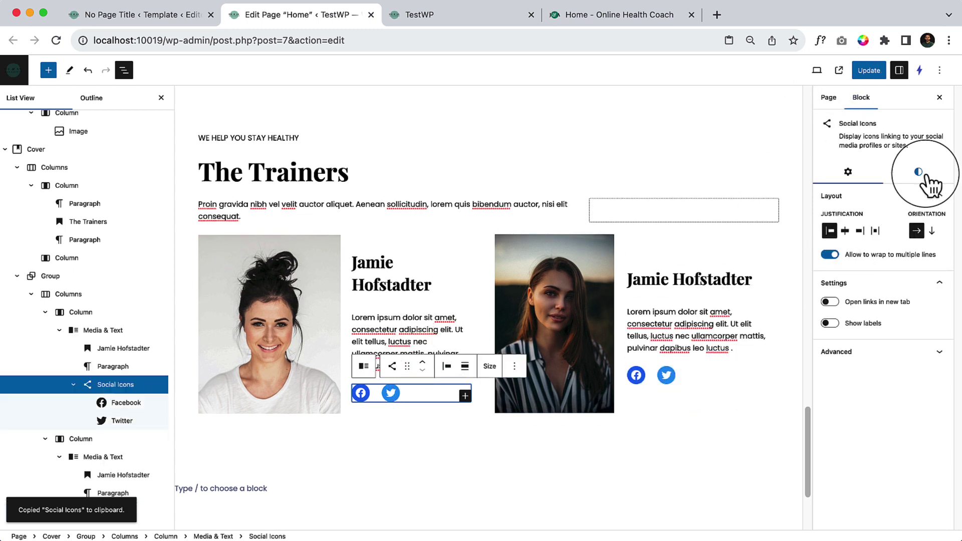
pyautogui.click(920, 173)
pyautogui.click(910, 225)
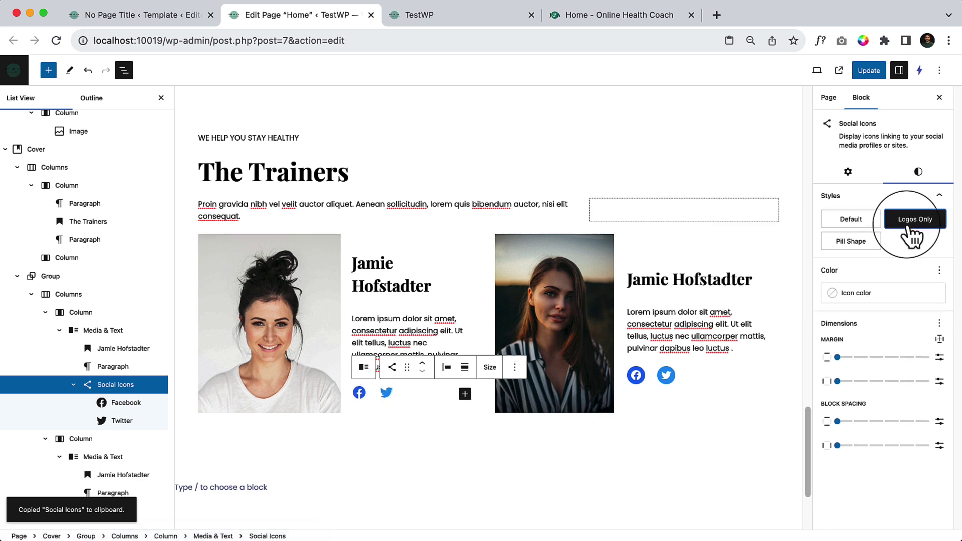
pyautogui.click(852, 293)
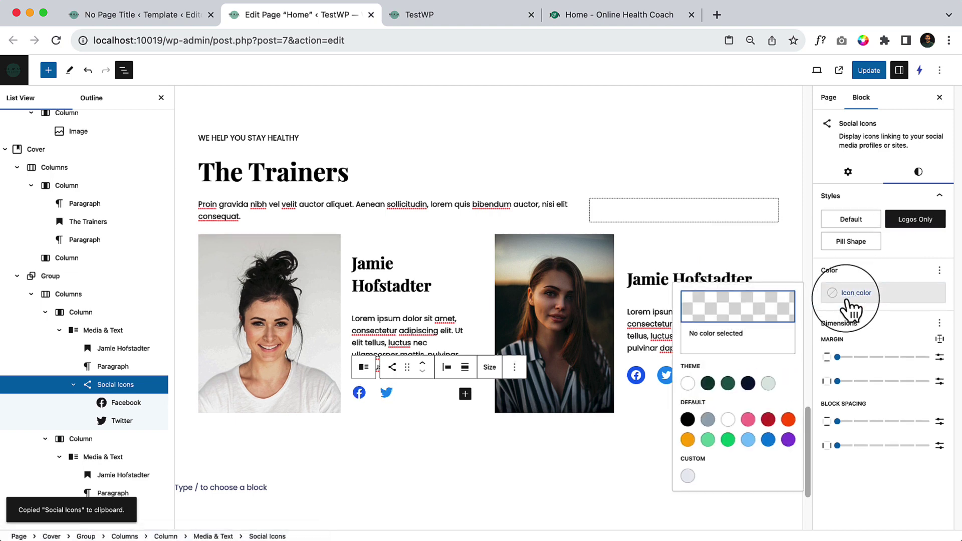
pyautogui.click(707, 383)
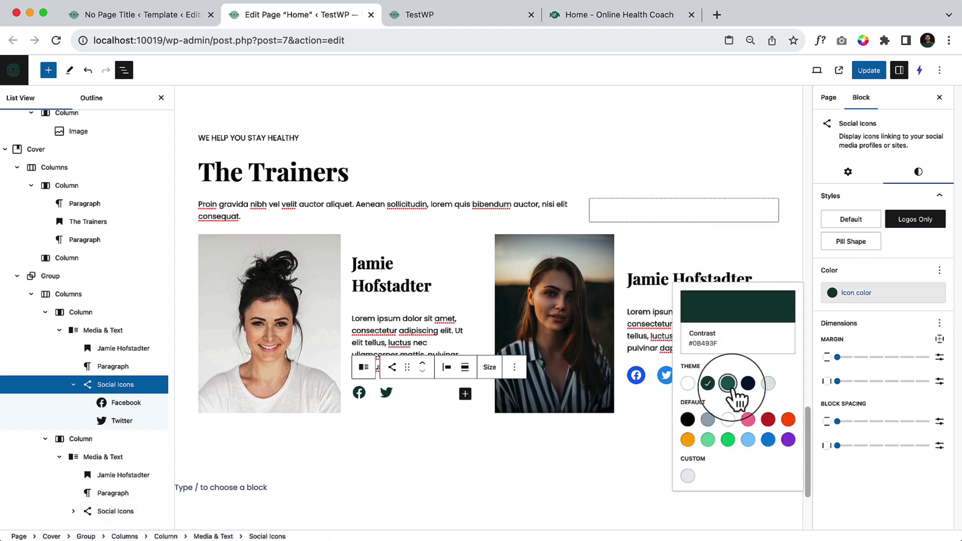
pyautogui.click(728, 384)
# Give the second trainer's Social Icons block the Logos Only style and the Primary (#226F62) icon colour
pyautogui.click(657, 395)
pyautogui.click(692, 373)
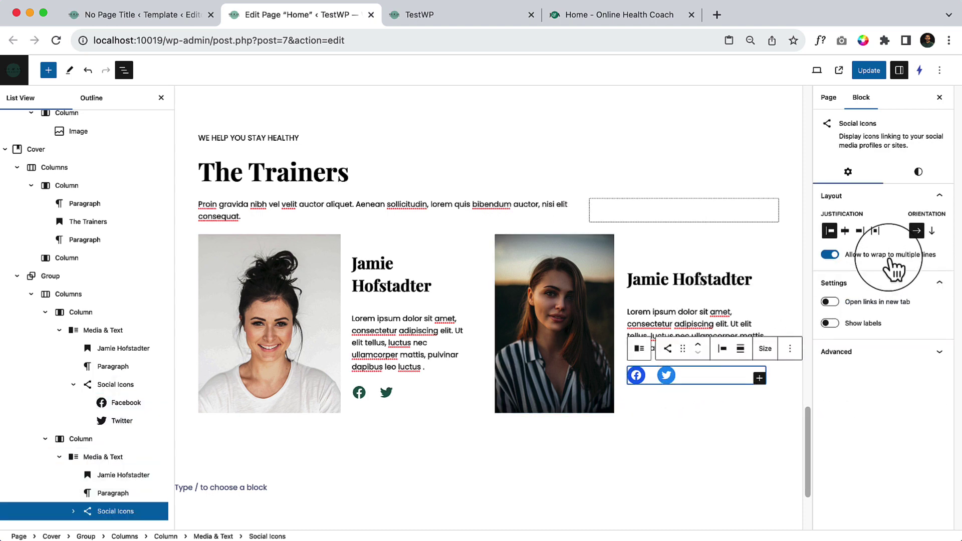
pyautogui.click(927, 173)
pyautogui.click(915, 219)
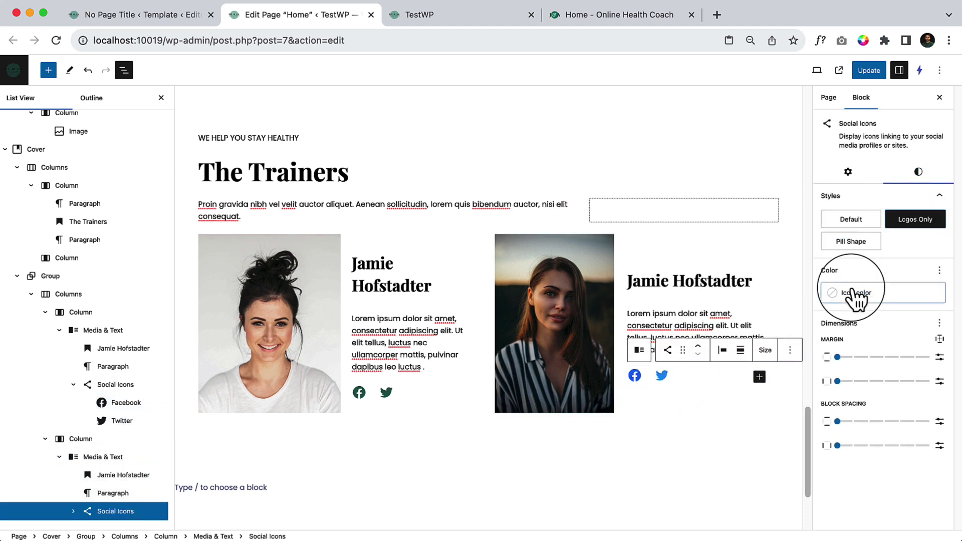
pyautogui.click(853, 292)
pyautogui.click(727, 383)
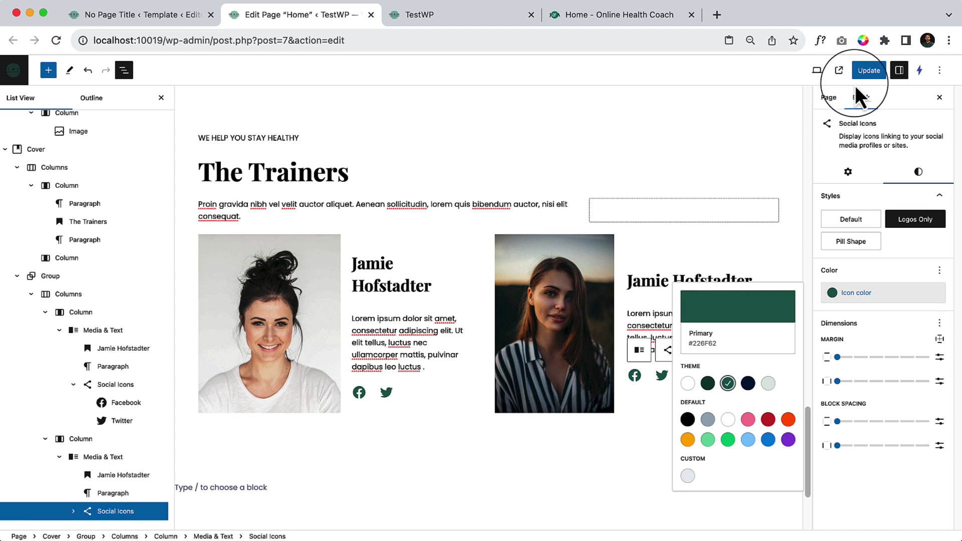
# Update the Home page, then reload the live TestWP site and review The Trainers section at 100% zoom
pyautogui.click(867, 71)
pyautogui.click(400, 15)
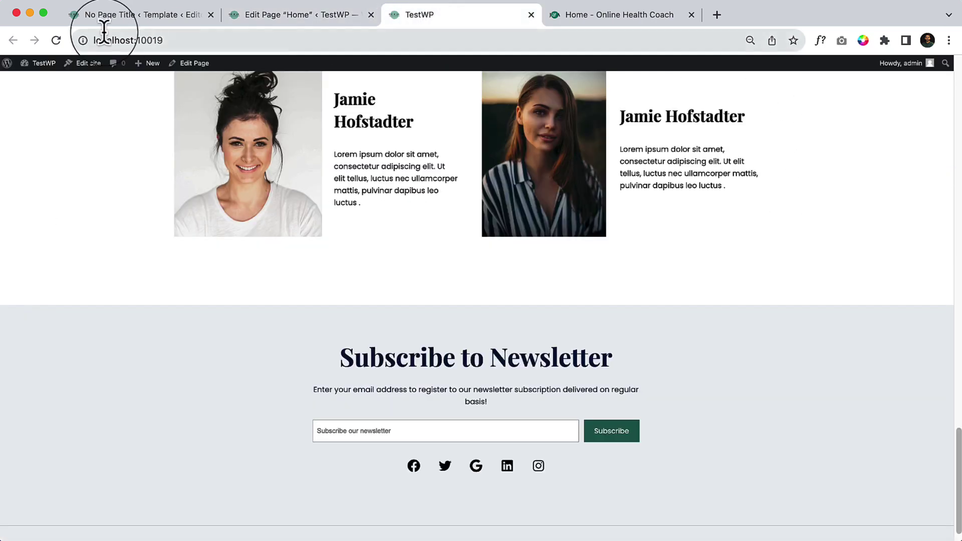
pyautogui.click(54, 40)
pyautogui.scroll(2, 516, 386)
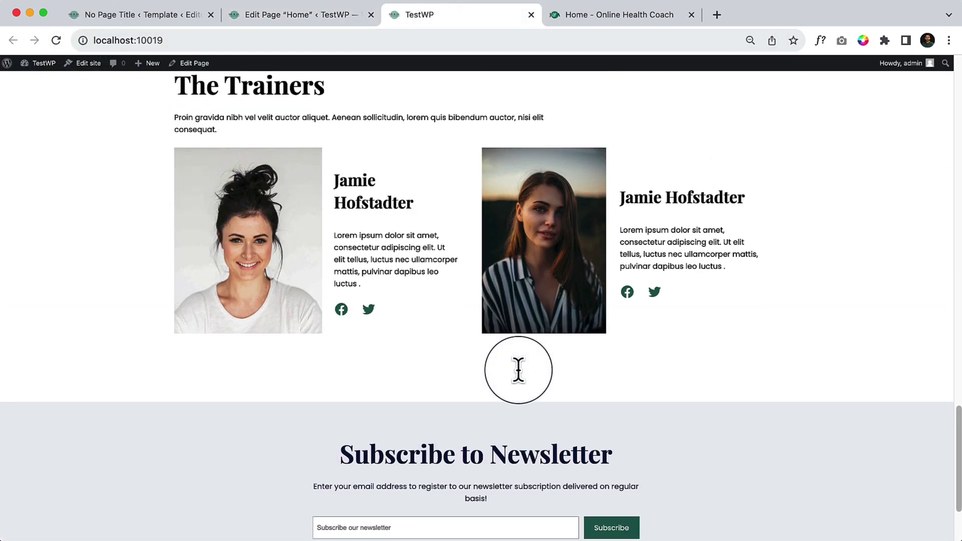
pyautogui.scroll(3, 628, 423)
pyautogui.scroll(1, 707, 438)
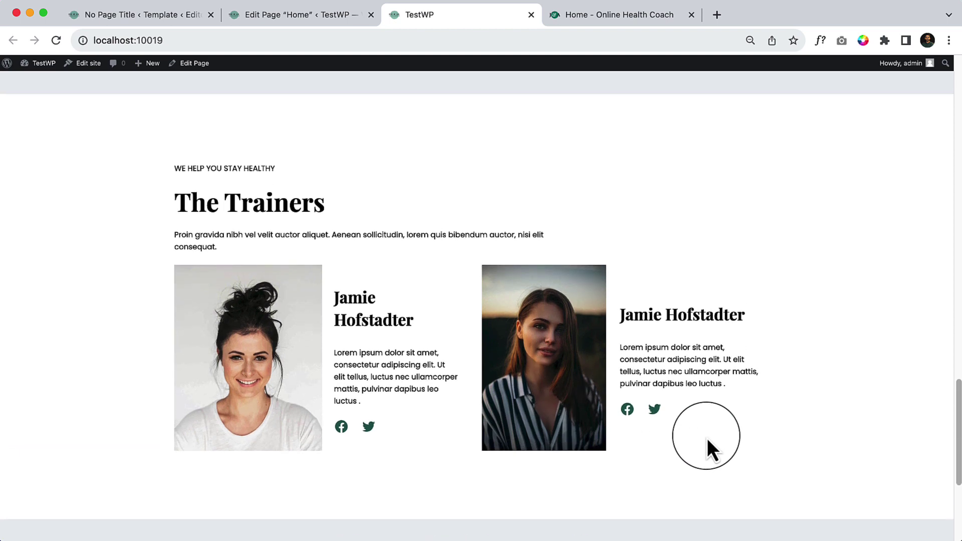
pyautogui.press('super+0')
pyautogui.scroll(-2, 708, 438)
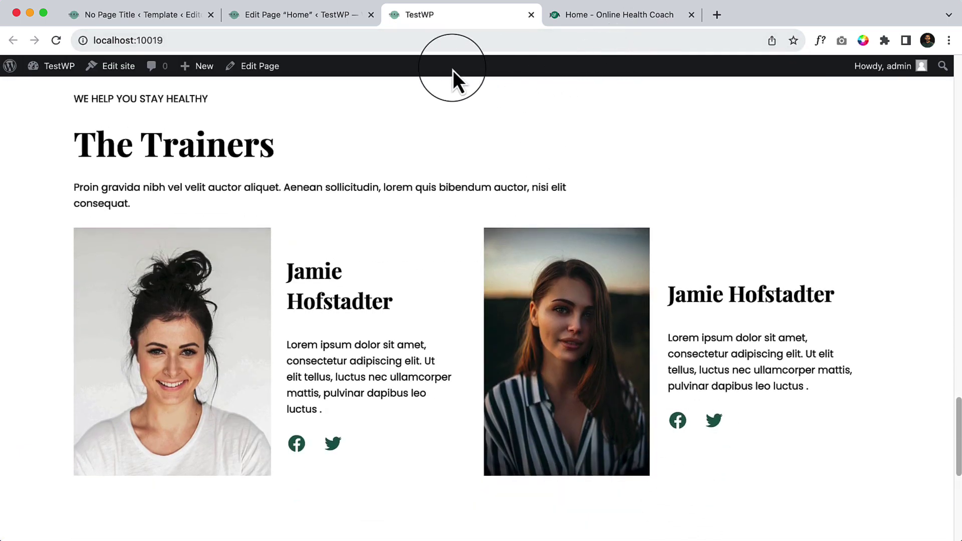
# Examine the Happy Faces of Happy Students section and its photo layout on the Online Health Coach demo
pyautogui.click(581, 22)
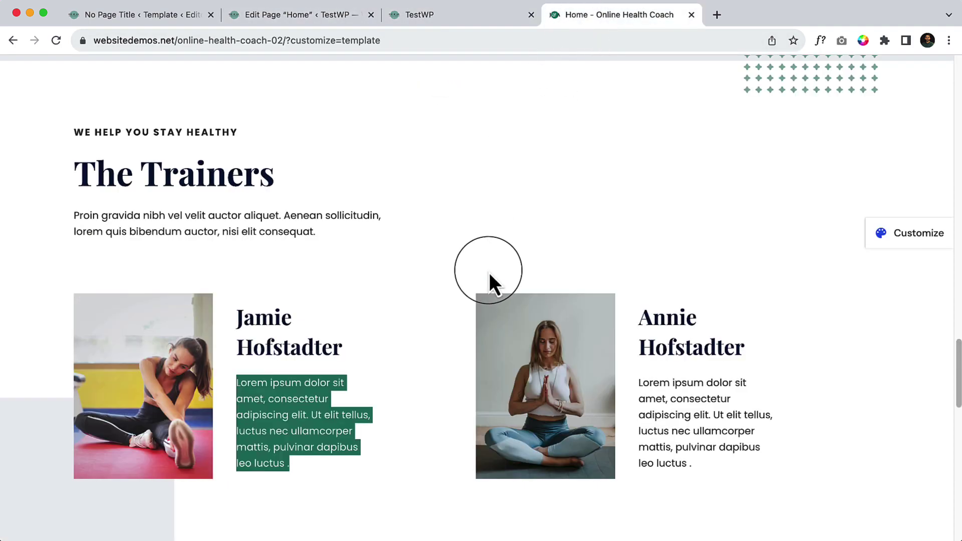
pyautogui.scroll(-9, 489, 272)
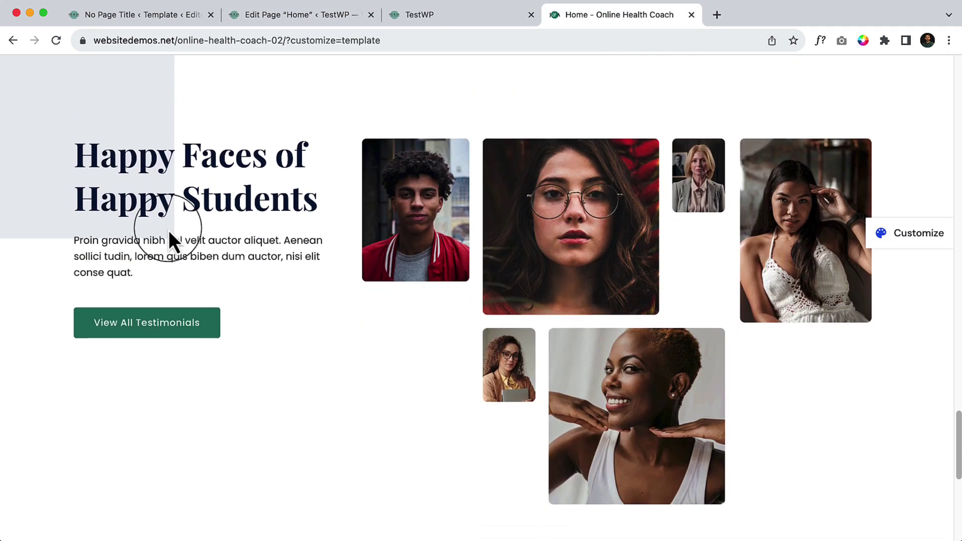
pyautogui.scroll(-2, 458, 280)
pyautogui.scroll(1, 458, 280)
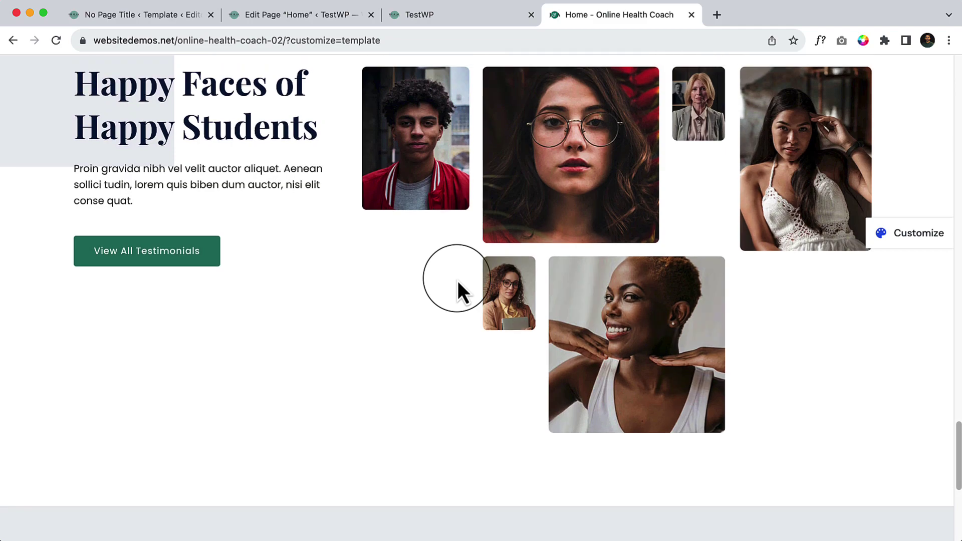